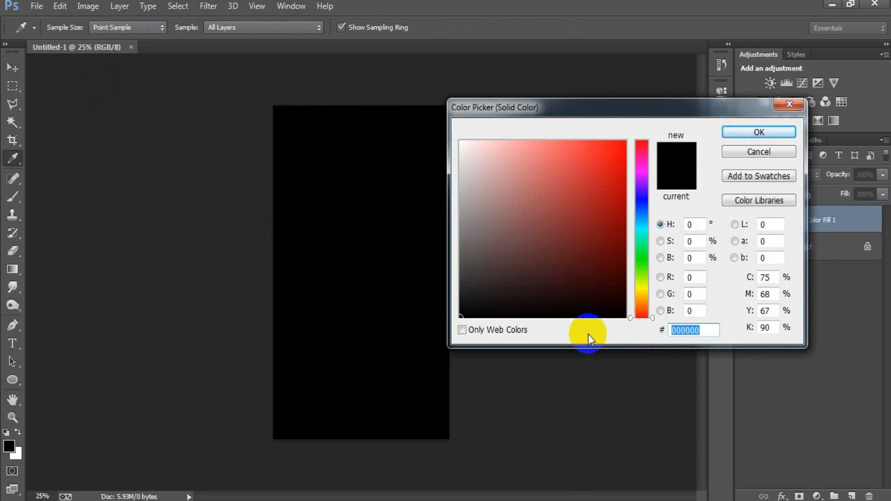
Set the solid colour fill layer to 333333.
{"action": "type", "text": "333333"}
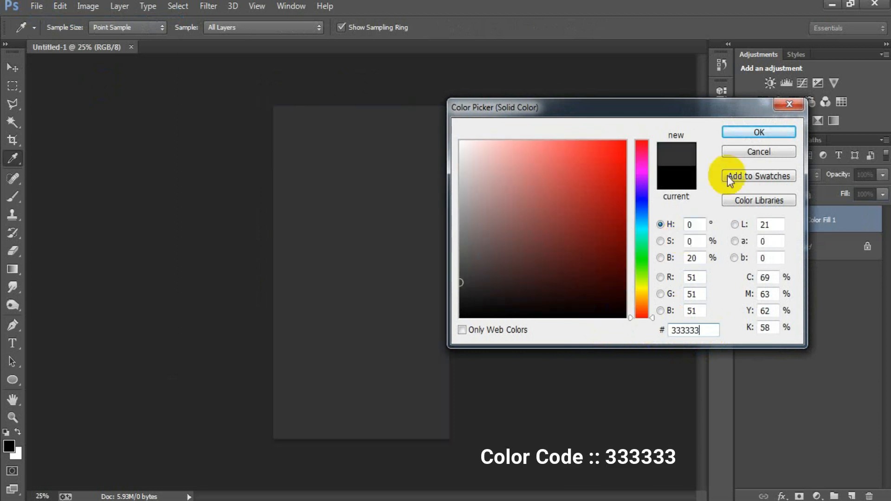
{"action": "left_click", "coordinate": [745, 132]}
{"action": "key", "text": "v"}
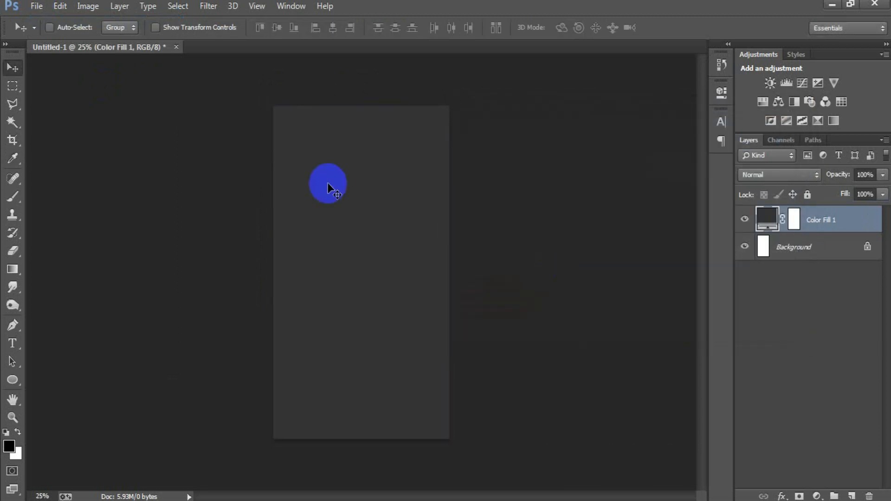
Place the grey-blue grunge texture image as a linked file and scale it to about 208% to cover the canvas.
{"action": "left_click", "coordinate": [37, 5]}
{"action": "left_click", "coordinate": [91, 219]}
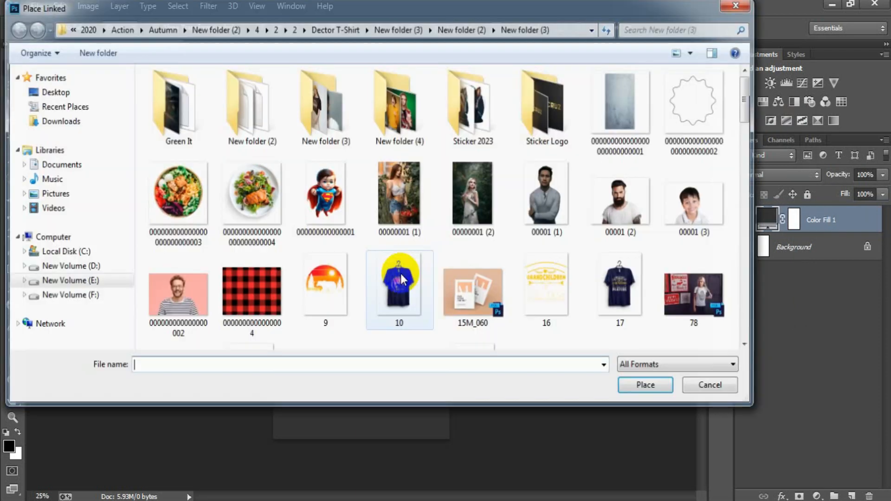
{"action": "double_click", "coordinate": [601, 132]}
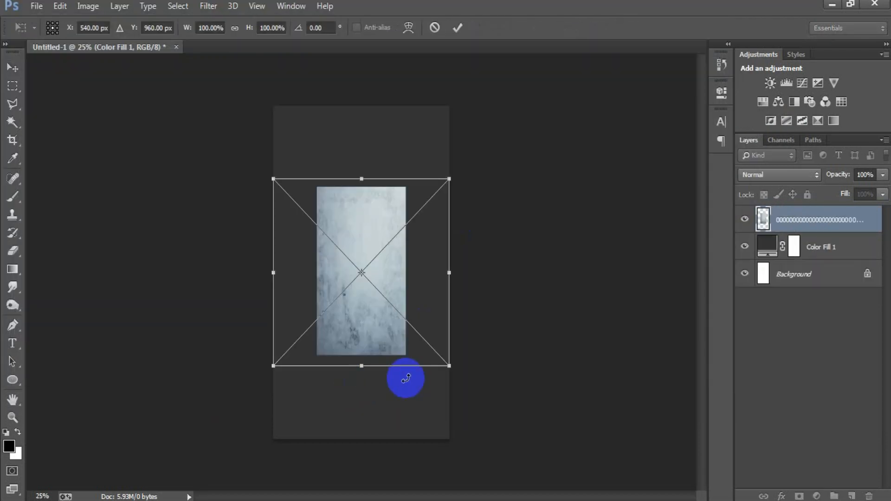
{"action": "left_click_drag", "start_coordinate": [446, 367], "coordinate": [540, 470]}
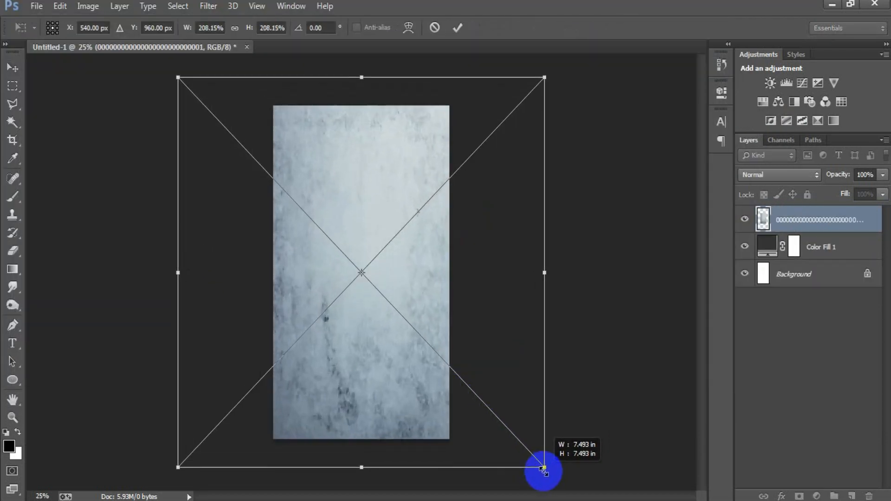
{"action": "left_click", "coordinate": [457, 27]}
Rasterize the texture layer and set its blend mode to Multiply.
{"action": "right_click", "coordinate": [815, 223]}
{"action": "left_click", "coordinate": [597, 257]}
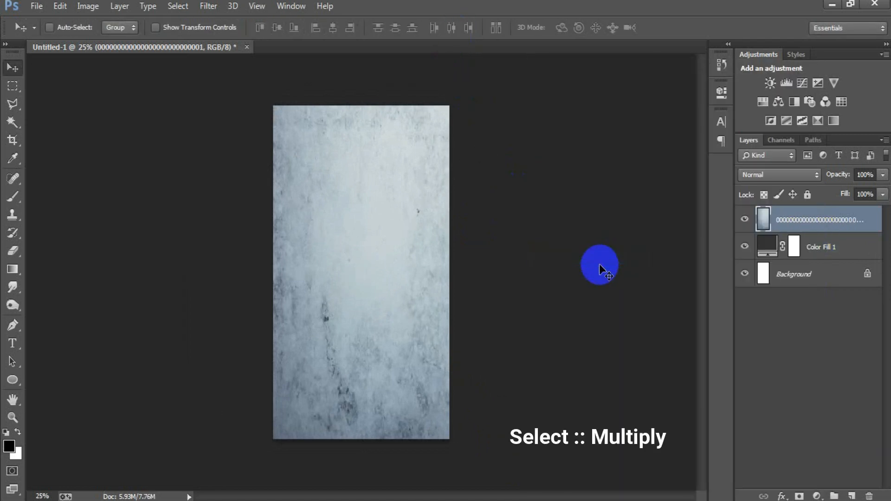
{"action": "left_click", "coordinate": [763, 176]}
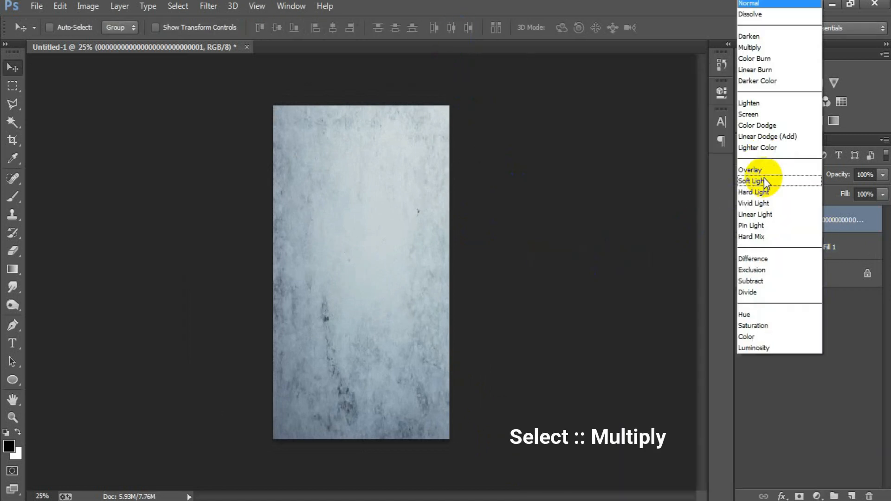
{"action": "left_click", "coordinate": [760, 48]}
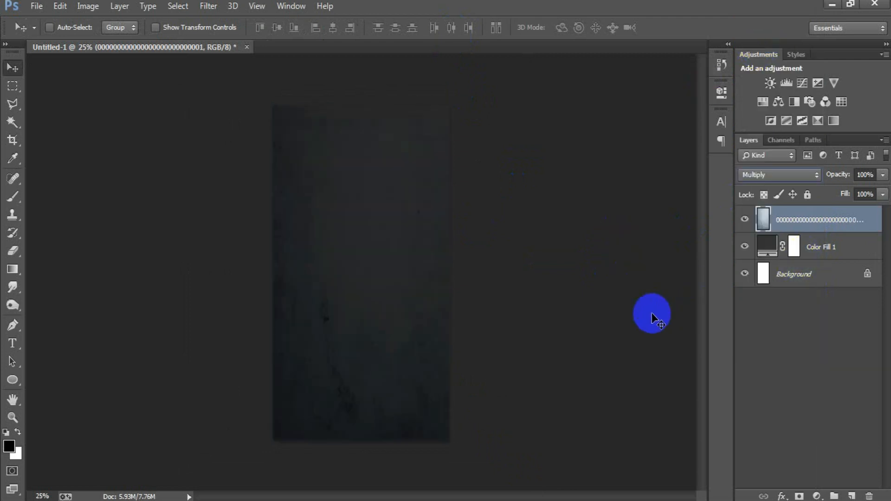
Draw a rectangle about 848 × 1364 px on a new layer, starting at the canvas's upper edge.
{"action": "left_click", "coordinate": [852, 495]}
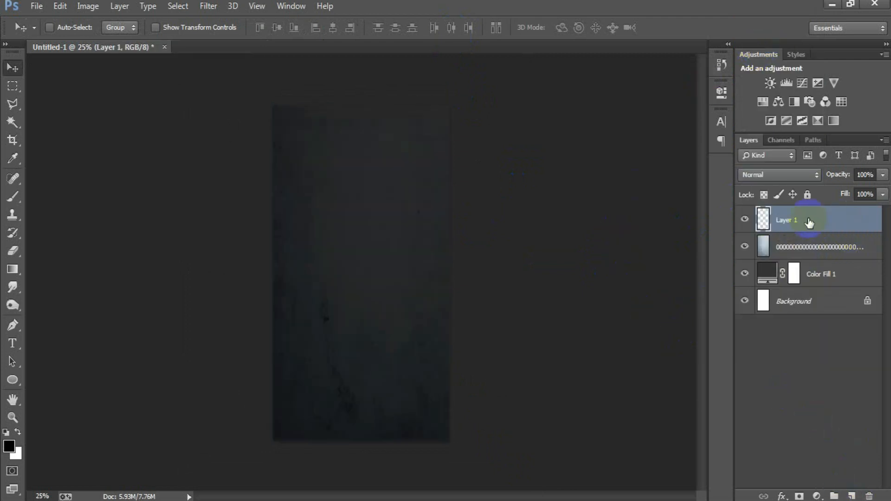
{"action": "left_click_drag", "start_coordinate": [13, 379], "coordinate": [88, 377]}
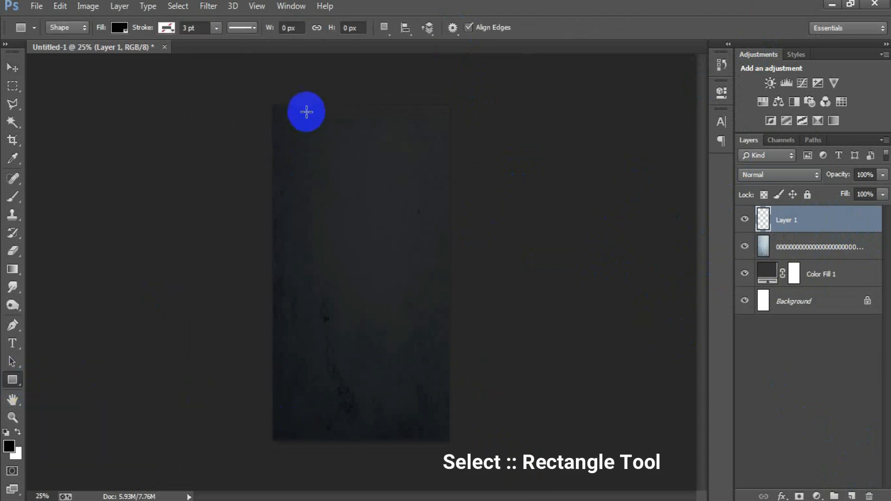
{"action": "left_click_drag", "start_coordinate": [294, 104], "coordinate": [432, 341]}
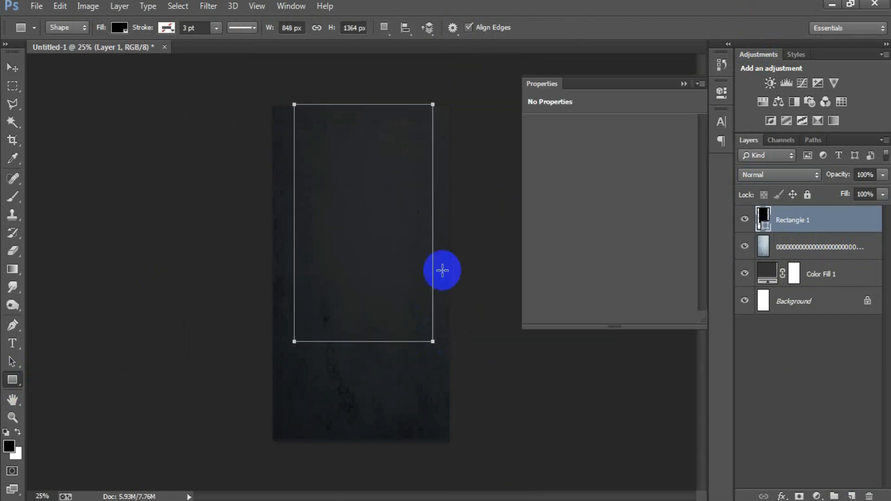
Align the rectangle's horizontal centre with the Background layer.
{"action": "left_click", "coordinate": [11, 75]}
{"action": "left_click", "coordinate": [788, 309], "text": "ctrl"}
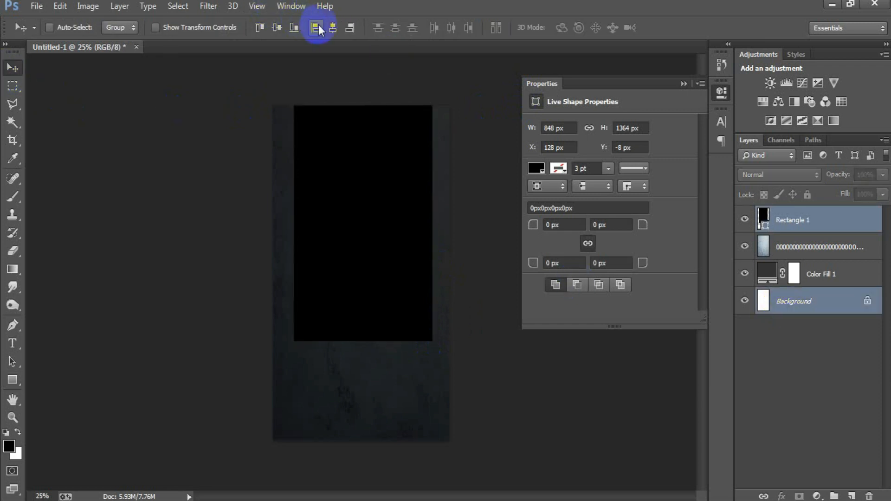
{"action": "left_click", "coordinate": [333, 28]}
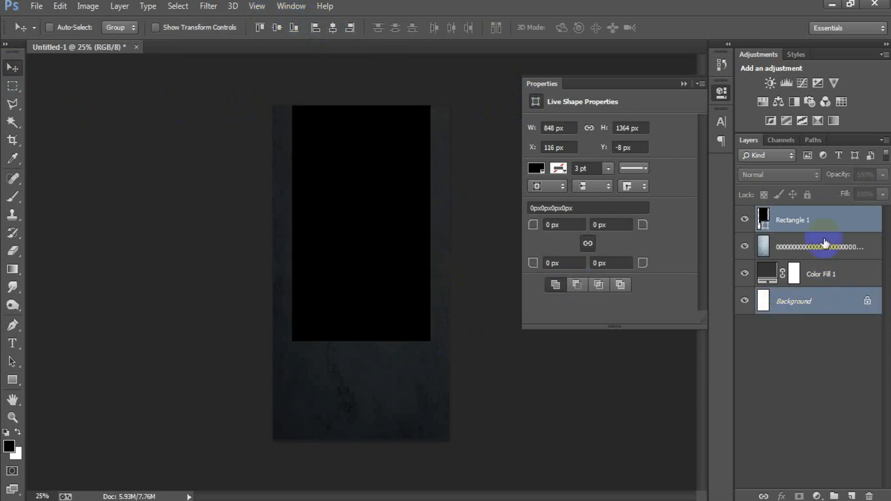
{"action": "left_click", "coordinate": [683, 84]}
Fill the rectangle with FFBA00 and group it with the texture and Color Fill 1 layers.
{"action": "left_click", "coordinate": [763, 219]}
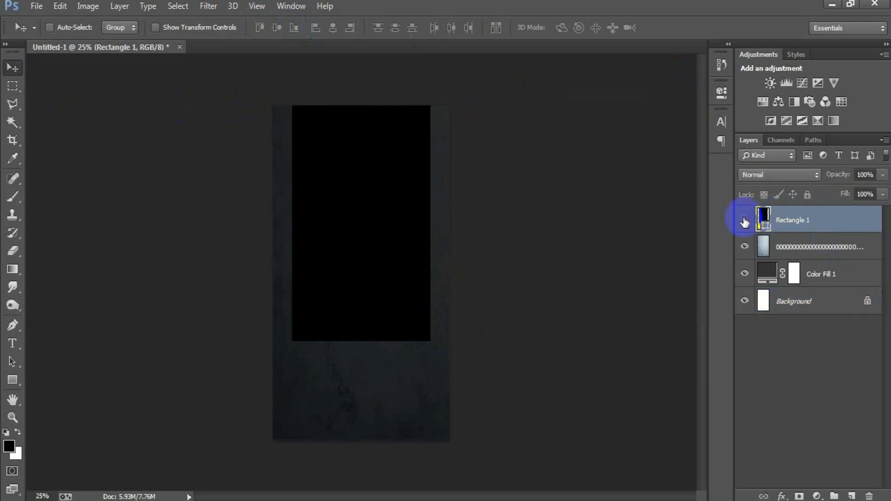
{"action": "double_click", "coordinate": [763, 222]}
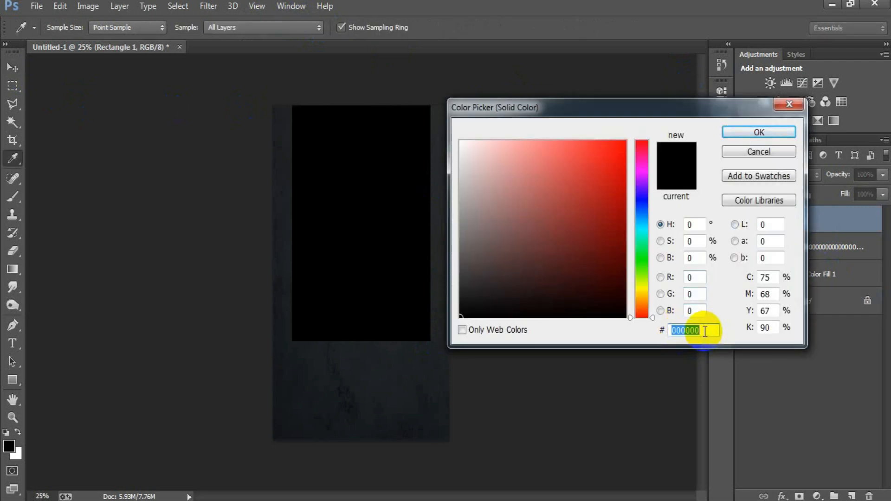
{"action": "type", "text": "FF"}
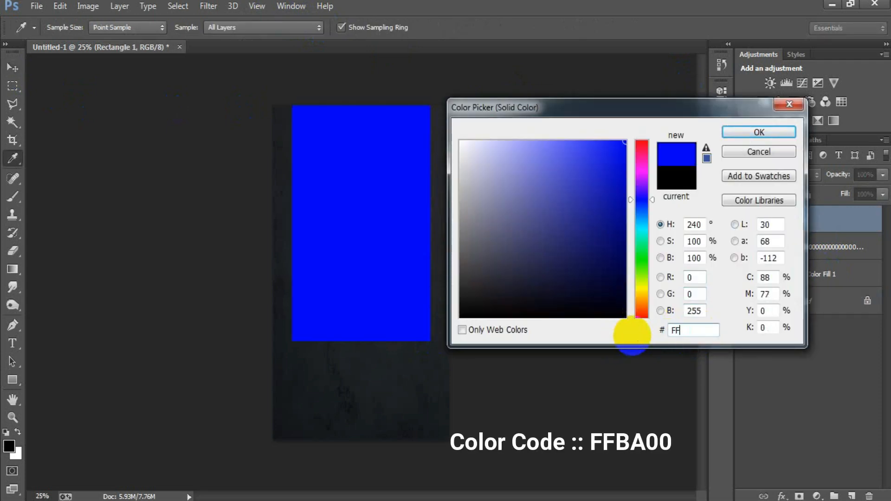
{"action": "type", "text": "BA00"}
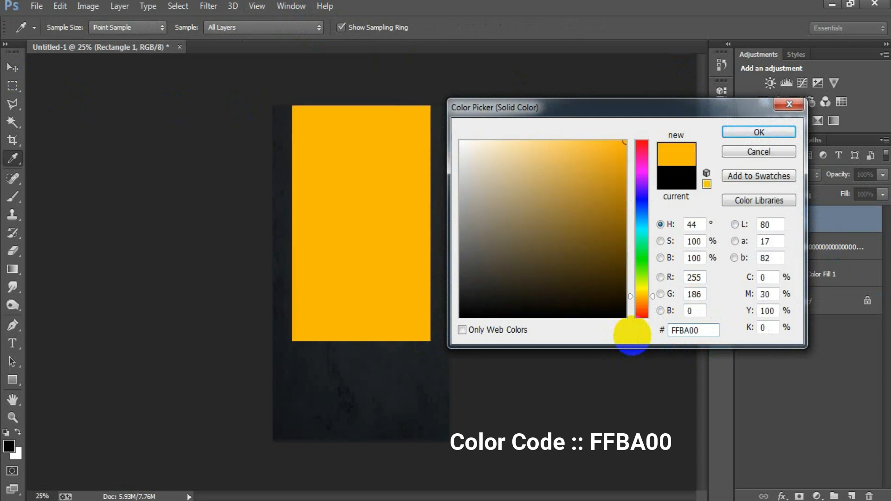
{"action": "left_click", "coordinate": [743, 134]}
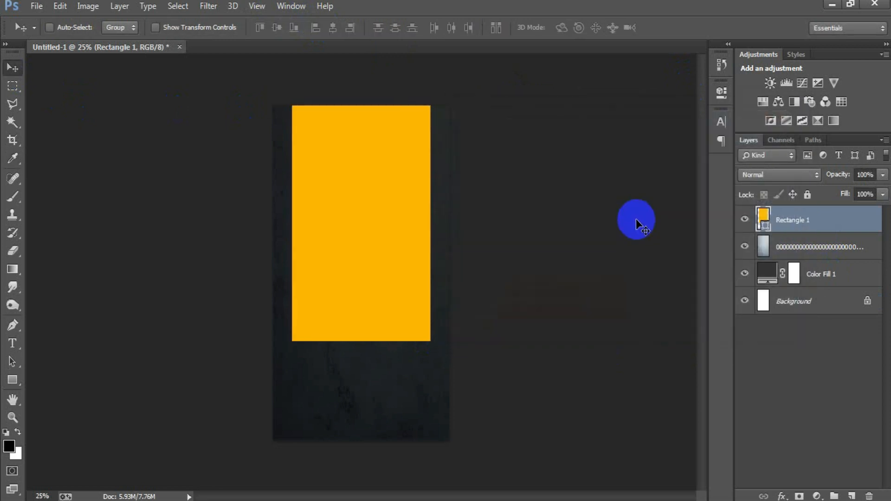
{"action": "left_click", "coordinate": [837, 288], "text": "shift"}
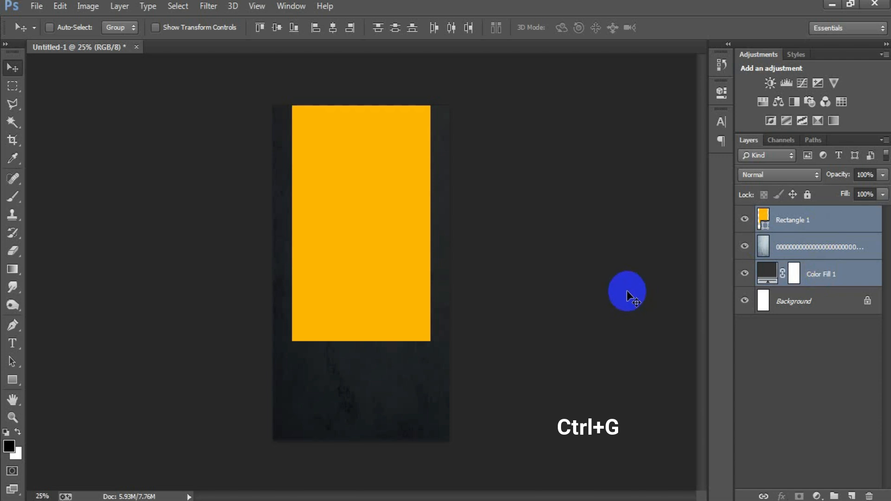
{"action": "key", "text": "ctrl+g"}
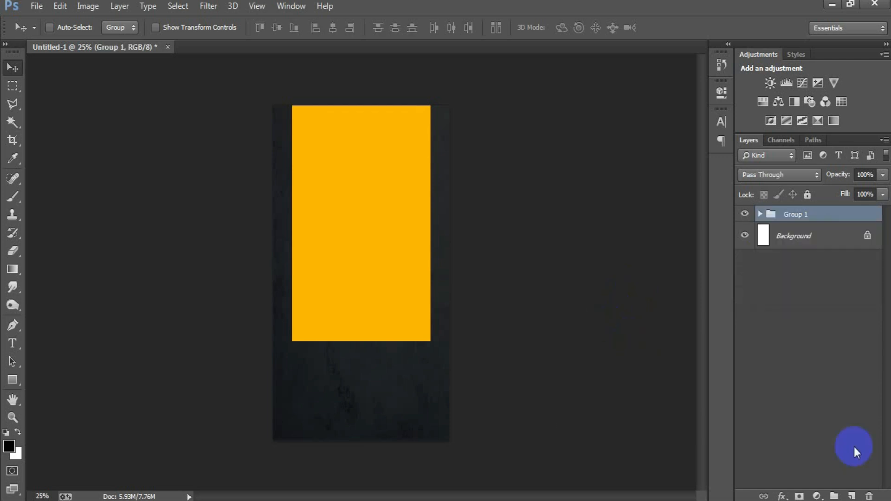
Add the text "Delicious" on a new layer above Group 1.
{"action": "left_click", "coordinate": [851, 495]}
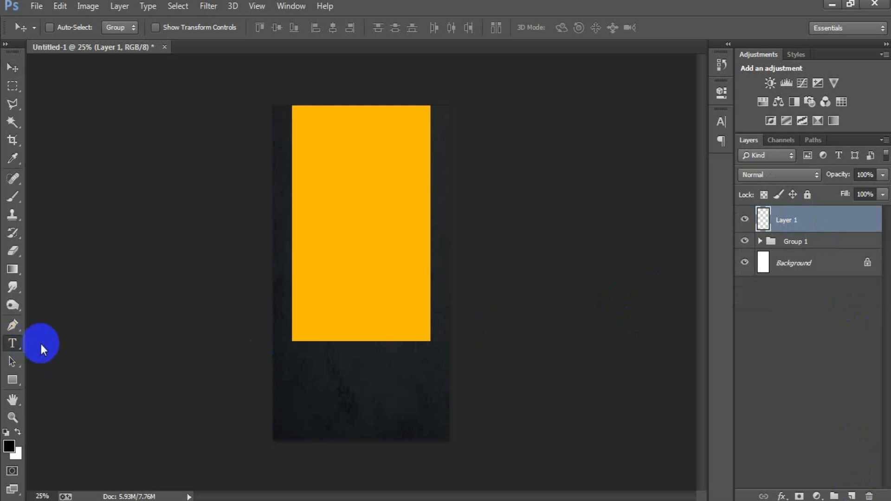
{"action": "left_click", "coordinate": [64, 342]}
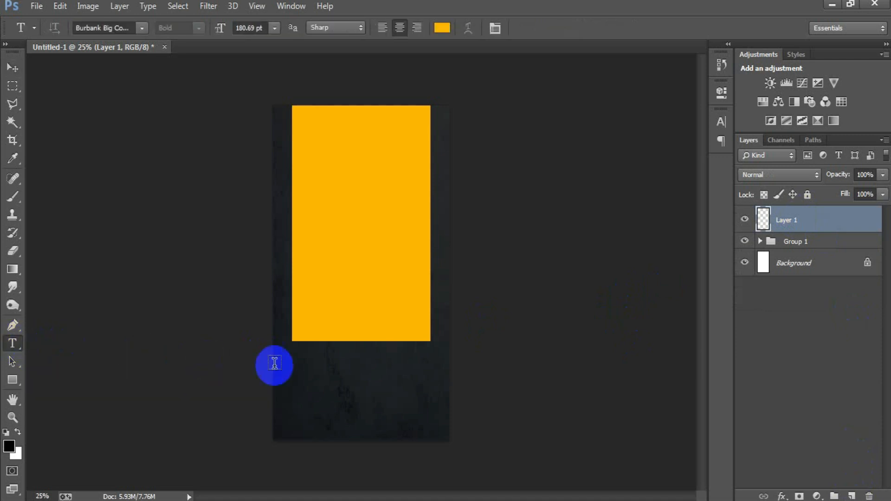
{"action": "left_click", "coordinate": [330, 380]}
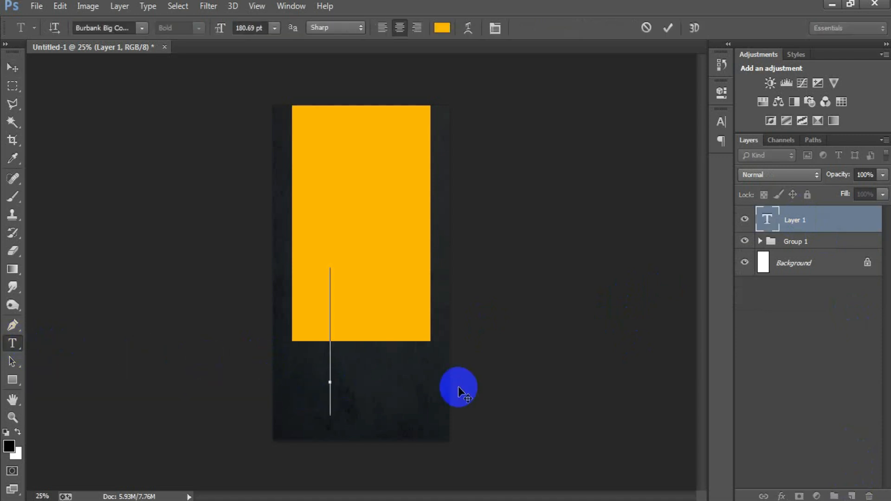
{"action": "type", "text": "Delicious"}
{"action": "left_click", "coordinate": [13, 68]}
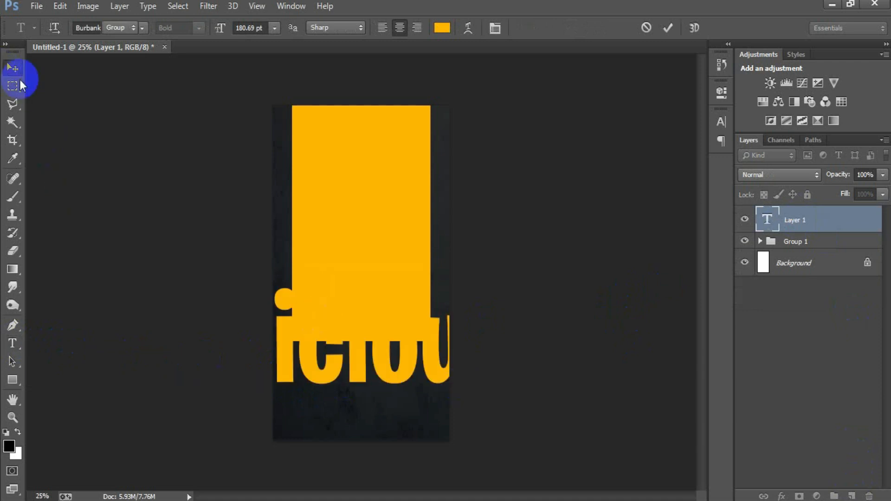
Set the "Delicious" text's colour to white (ffffff) and its font to Lindsay Brown.
{"action": "left_click", "coordinate": [722, 124]}
{"action": "left_click", "coordinate": [668, 200]}
{"action": "left_click_drag", "start_coordinate": [477, 205], "coordinate": [411, 117]}
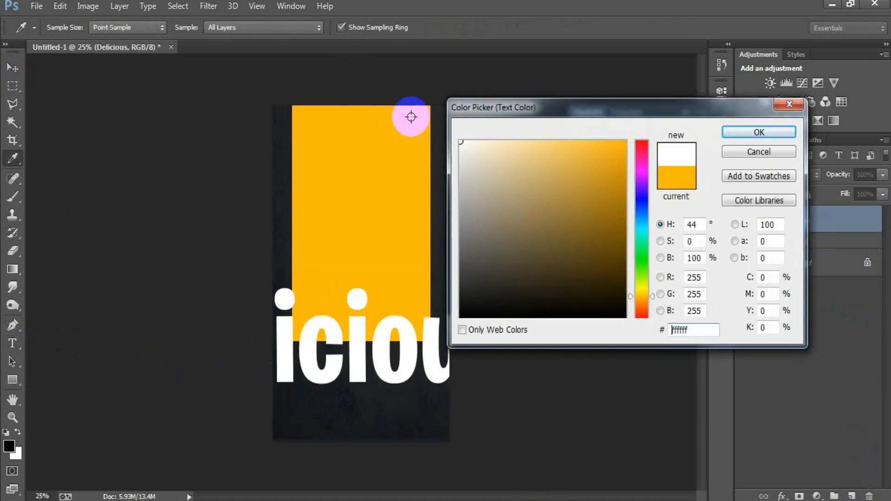
{"action": "left_click", "coordinate": [754, 132]}
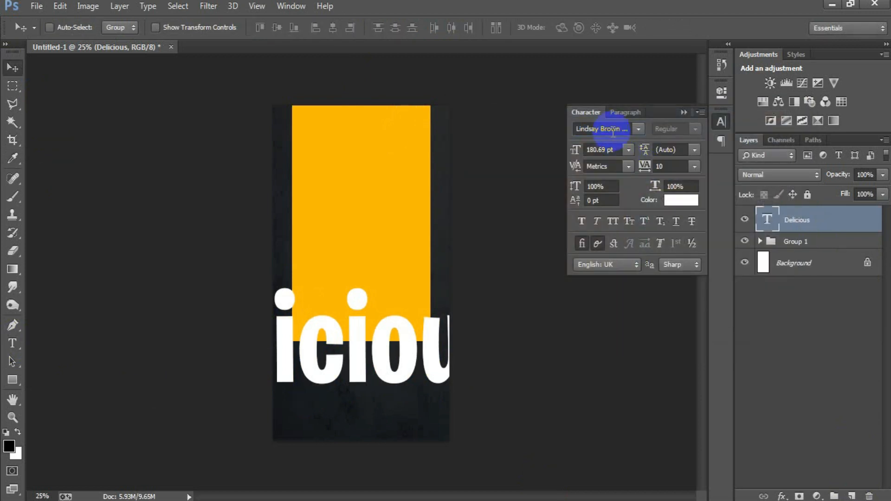
Scale the "Delicious" text down to about 47.48 pt and place it in the upper left part of the yellow rectangle.
{"action": "key", "text": "ctrl+t"}
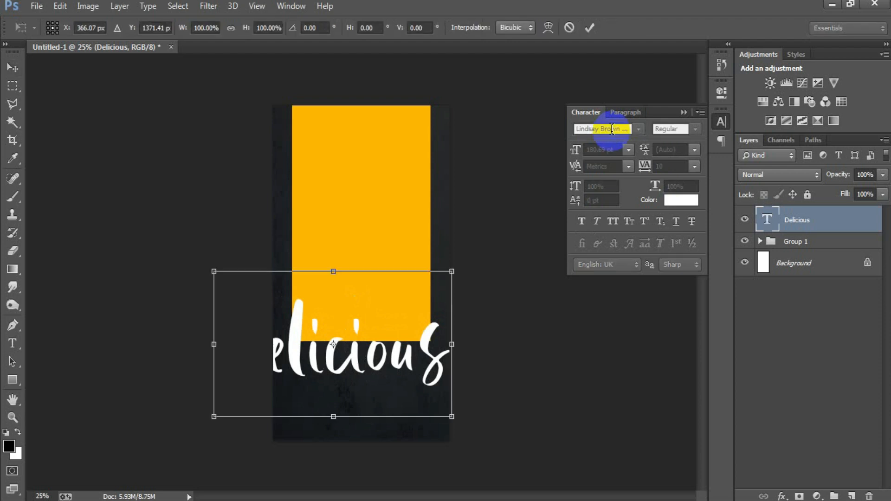
{"action": "left_click_drag", "start_coordinate": [450, 417], "coordinate": [344, 179]}
{"action": "left_click", "coordinate": [589, 27]}
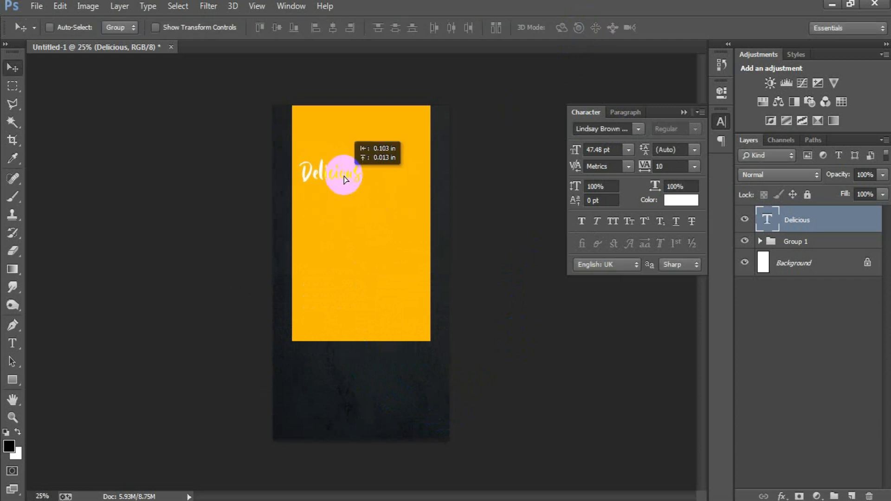
Add the text "Black" on a new layer above the "Delicious" text.
{"action": "left_click", "coordinate": [851, 496]}
{"action": "left_click", "coordinate": [12, 343]}
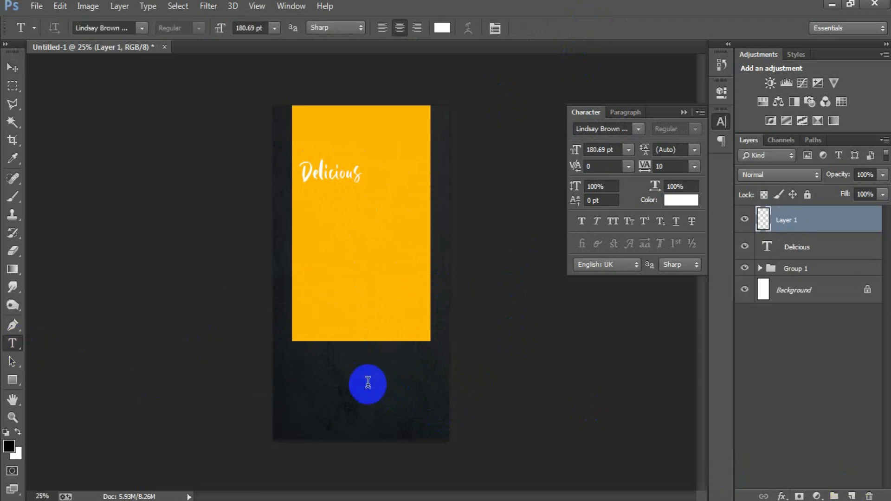
{"action": "left_click", "coordinate": [368, 381]}
{"action": "type", "text": "Black"}
{"action": "left_click", "coordinate": [13, 69]}
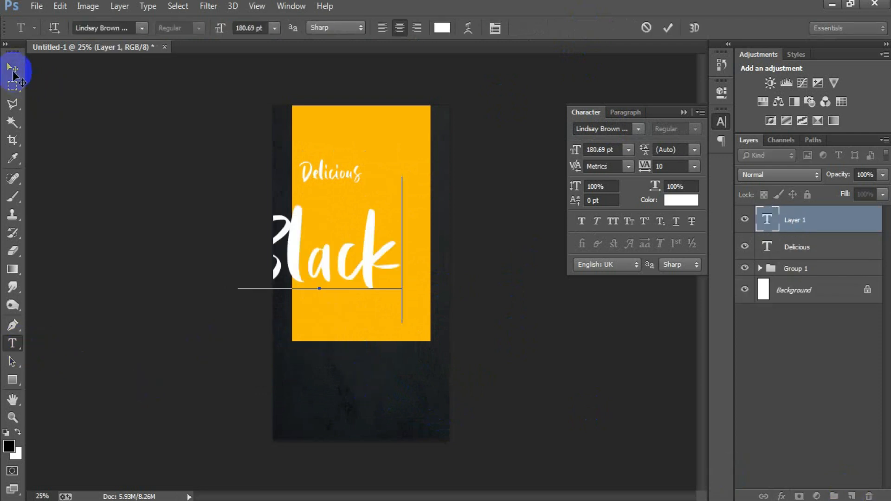
{"action": "left_click", "coordinate": [13, 70]}
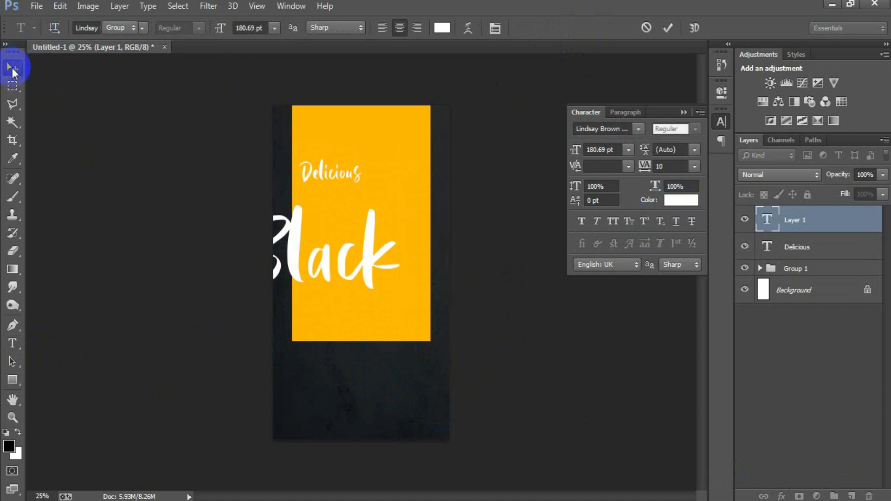
Set the "Black" text's colour to 000000 and its font to the bold Burbank Big typeface.
{"action": "left_click", "coordinate": [681, 200]}
{"action": "left_click_drag", "start_coordinate": [472, 294], "coordinate": [460, 317]}
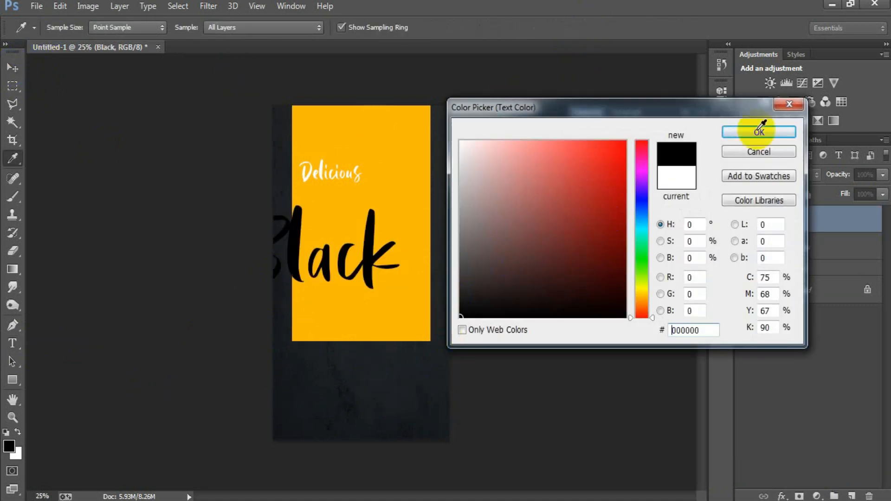
{"action": "left_click", "coordinate": [755, 134]}
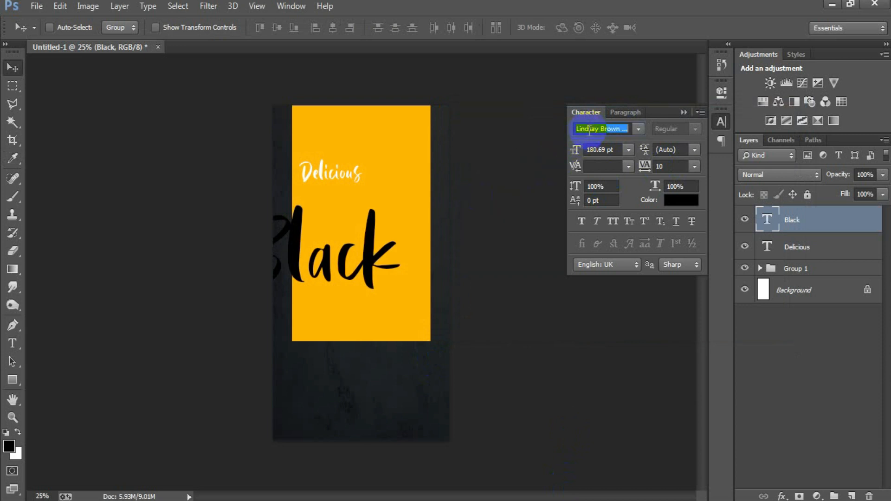
{"action": "type", "text": "bu"}
{"action": "key", "text": "Return"}
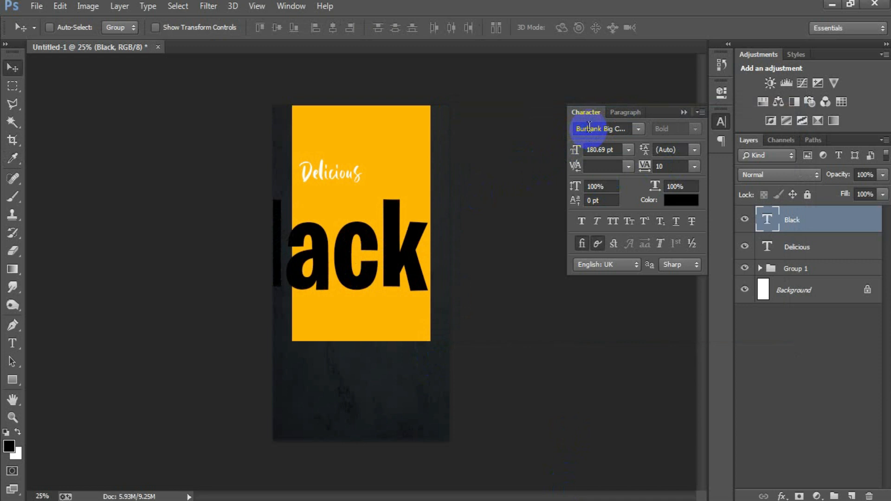
Scale the "Black" text down to about 38.74 pt and place it to the right of "Delicious".
{"action": "key", "text": "ctrl+t"}
{"action": "left_click_drag", "start_coordinate": [428, 320], "coordinate": [369, 242]}
{"action": "left_click", "coordinate": [589, 27]}
Duplicate the "Black" text a little below the original and change the copy's wording to "Friday".
{"action": "double_click", "coordinate": [766, 221]}
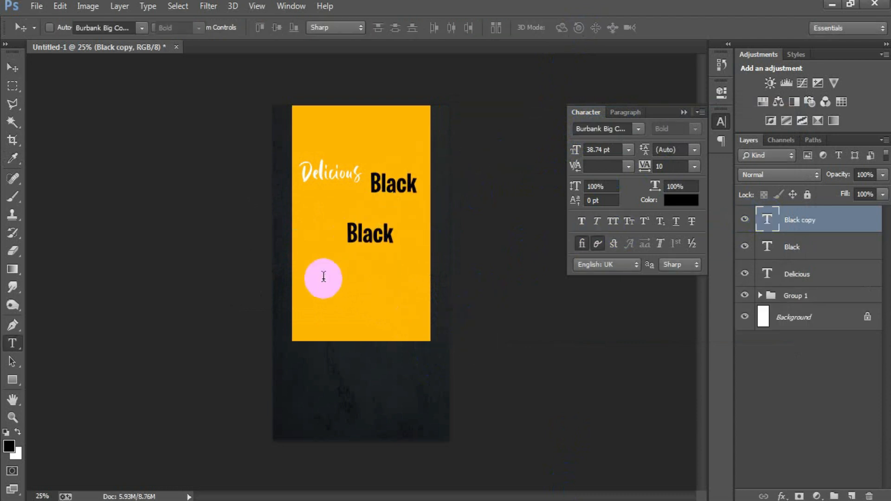
{"action": "type", "text": "Friday"}
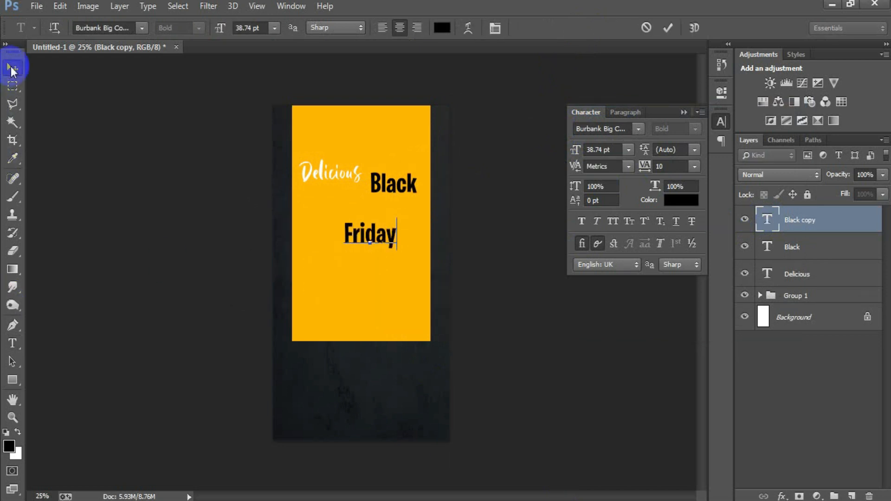
{"action": "left_click", "coordinate": [13, 69]}
Enlarge the "Friday" text to about 91.94 pt directly beneath "Delicious" and "Black" and centre it horizontally on the Background layer.
{"action": "key", "text": "ctrl+t"}
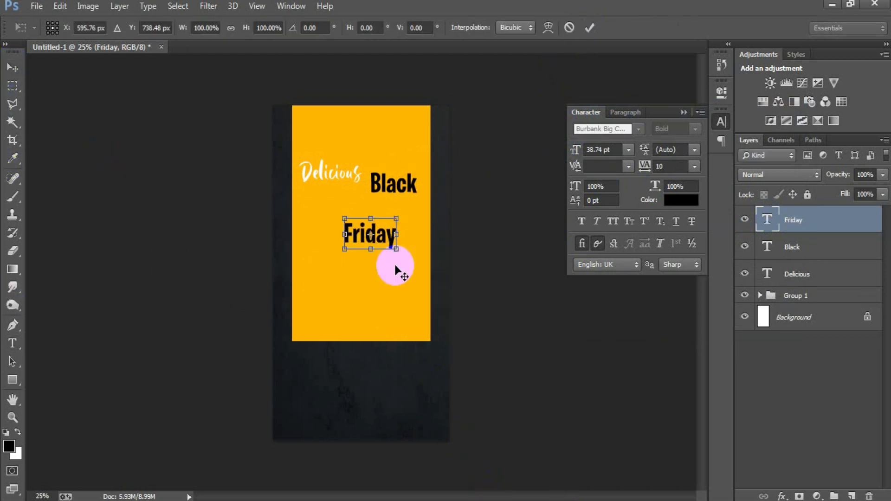
{"action": "left_click_drag", "start_coordinate": [401, 252], "coordinate": [403, 227]}
{"action": "left_click", "coordinate": [589, 28]}
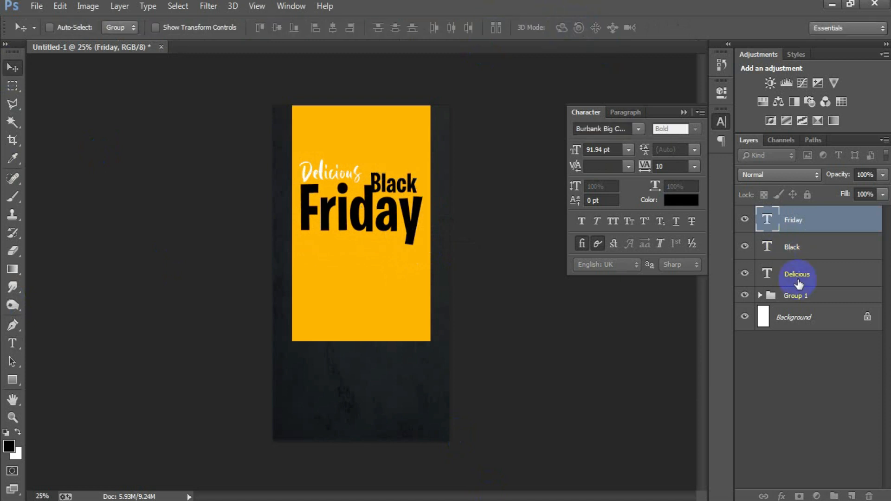
{"action": "left_click", "coordinate": [796, 318], "text": "ctrl"}
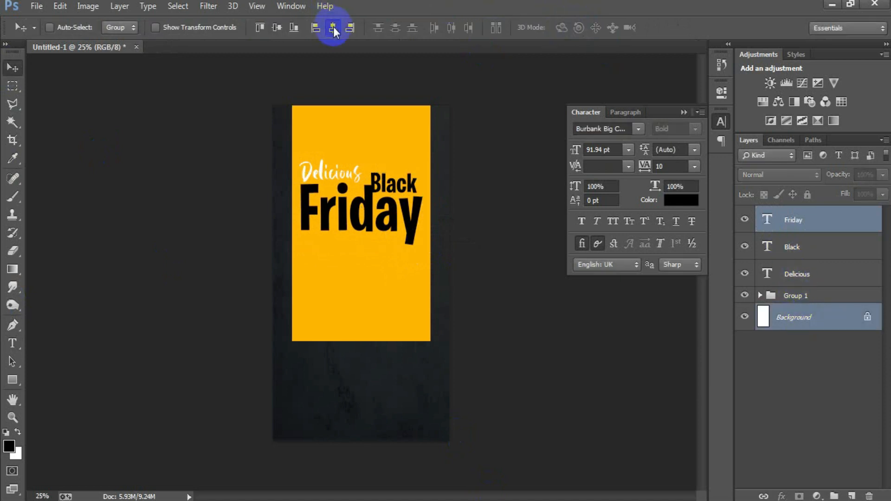
Shift the "Black" and "Delicious" texts slightly to the right so they fit above "Friday".
{"action": "left_click", "coordinate": [816, 247]}
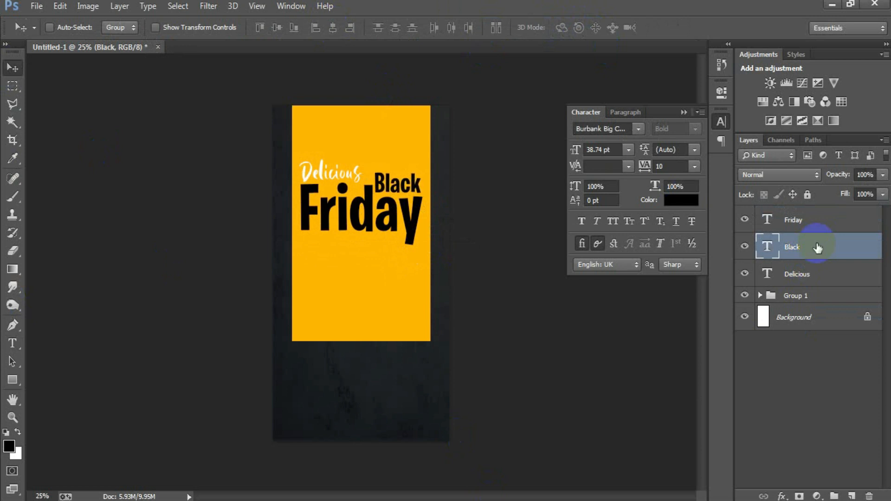
{"action": "left_click", "coordinate": [797, 222]}
{"action": "left_click", "coordinate": [799, 276]}
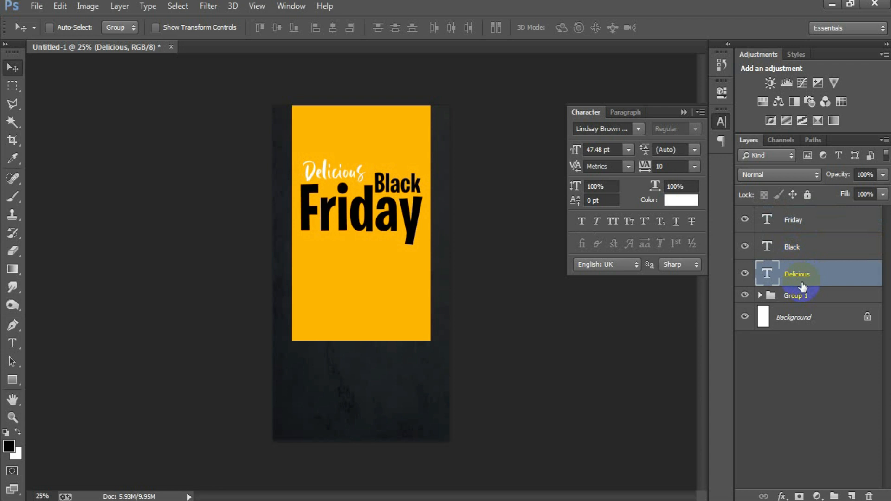
Move the "Friday", "Black" and "Delicious" texts up together by a small amount within the yellow rectangle.
{"action": "left_click", "coordinate": [801, 220], "text": "shift"}
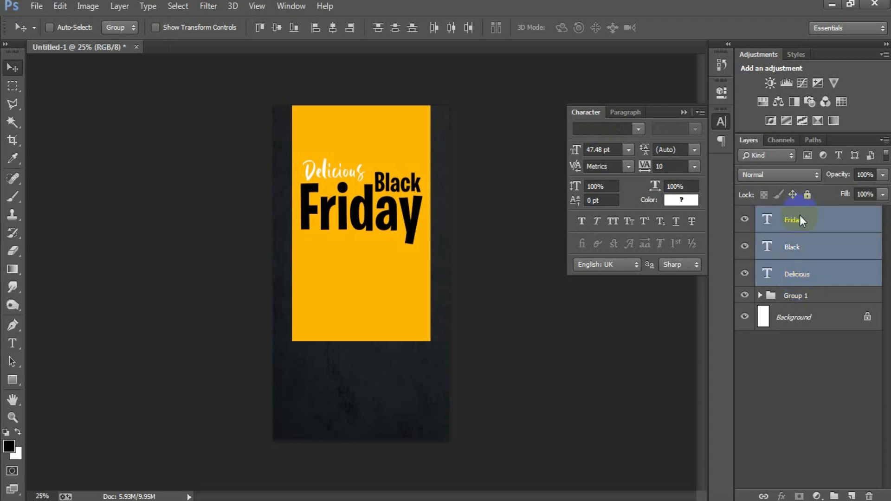
{"action": "key", "text": "shift+Up"}
{"action": "key", "text": "shift+Up"}
{"action": "key", "text": "shift+Up"}
{"action": "key", "text": "shift+Up"}
{"action": "key", "text": "shift+Up"}
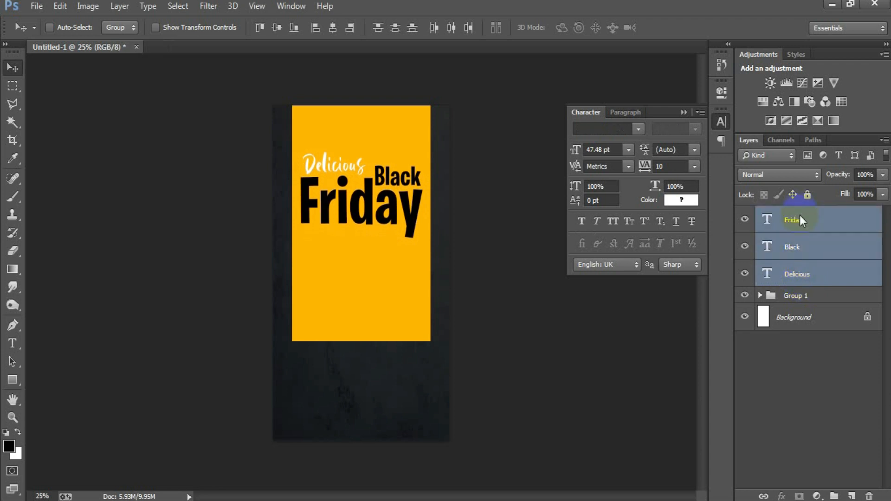
Duplicate the "Delicious" text below "Friday" and change the copy's wording to "Food Menu".
{"action": "left_click", "coordinate": [801, 284]}
{"action": "left_click_drag", "start_coordinate": [325, 160], "coordinate": [366, 251]}
{"action": "double_click", "coordinate": [767, 273]}
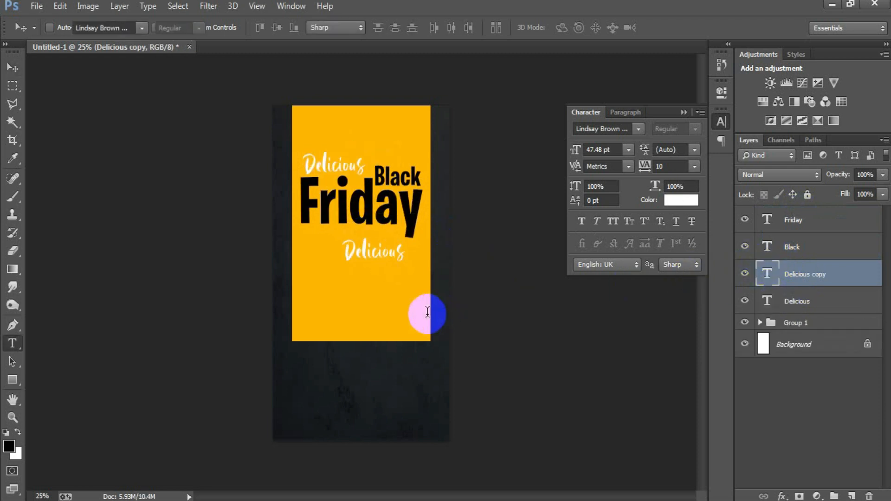
{"action": "type", "text": "Food Menu"}
{"action": "left_click", "coordinate": [668, 28]}
Place the "Food Menu" text just beneath "Friday", with its right end lined up with the end of that word.
{"action": "key", "text": "v"}
{"action": "left_click_drag", "start_coordinate": [381, 261], "coordinate": [392, 244]}
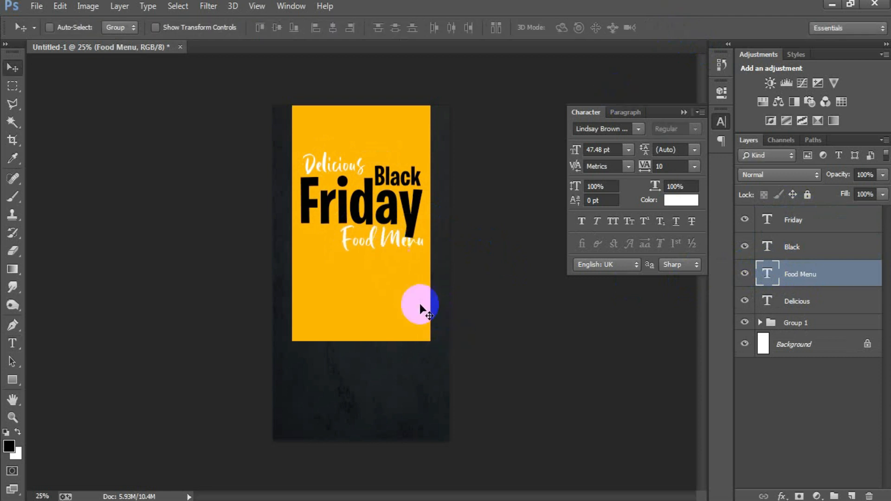
{"action": "key", "text": "Down"}
{"action": "key", "text": "Down"}
{"action": "key", "text": "Down"}
{"action": "key", "text": "Left"}
{"action": "key", "text": "Left"}
{"action": "key", "text": "Left"}
{"action": "key", "text": "Left"}
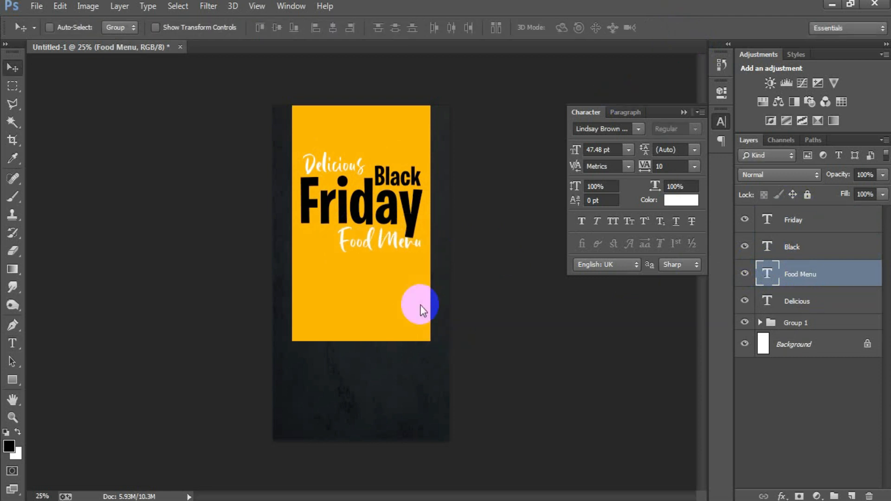
{"action": "key", "text": "Down"}
{"action": "key", "text": "Down"}
{"action": "key", "text": "Down"}
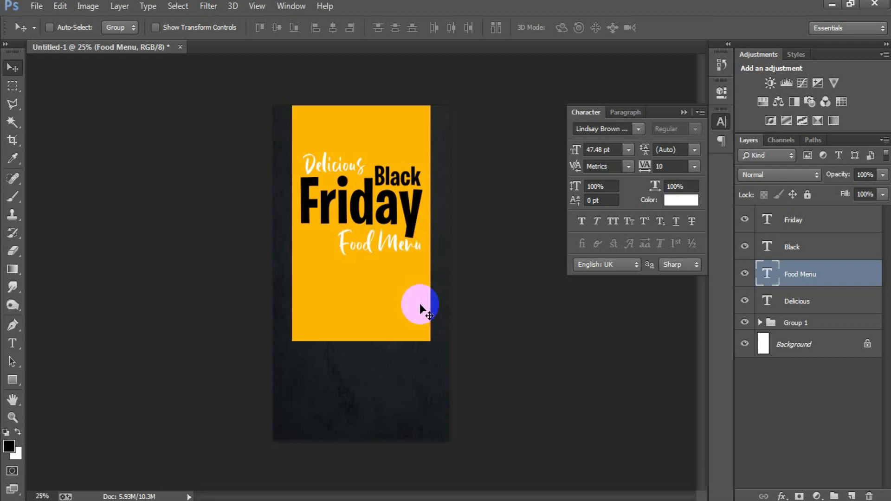
Move all four heading texts up together slightly within the yellow rectangle.
{"action": "left_click", "coordinate": [795, 302]}
{"action": "left_click", "coordinate": [802, 229], "text": "shift"}
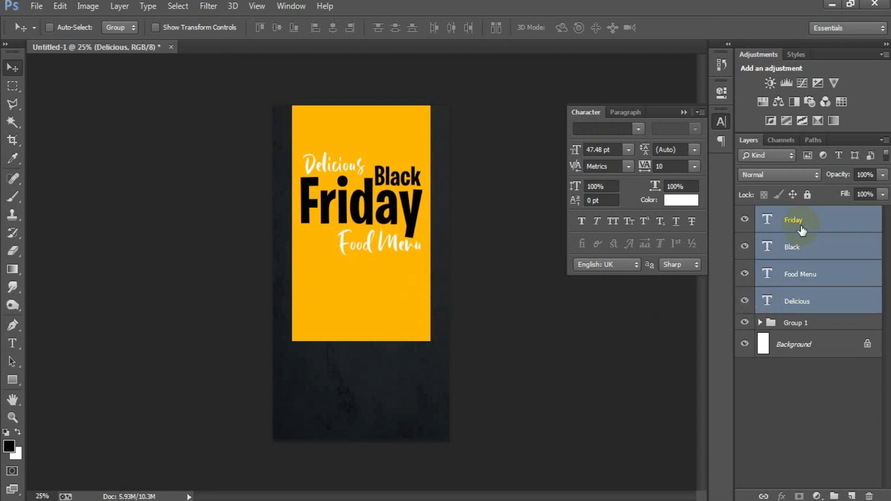
{"action": "key", "text": "shift+Up"}
{"action": "key", "text": "shift+Up"}
{"action": "key", "text": "shift+Up"}
{"action": "key", "text": "shift+Up"}
{"action": "key", "text": "shift+Up"}
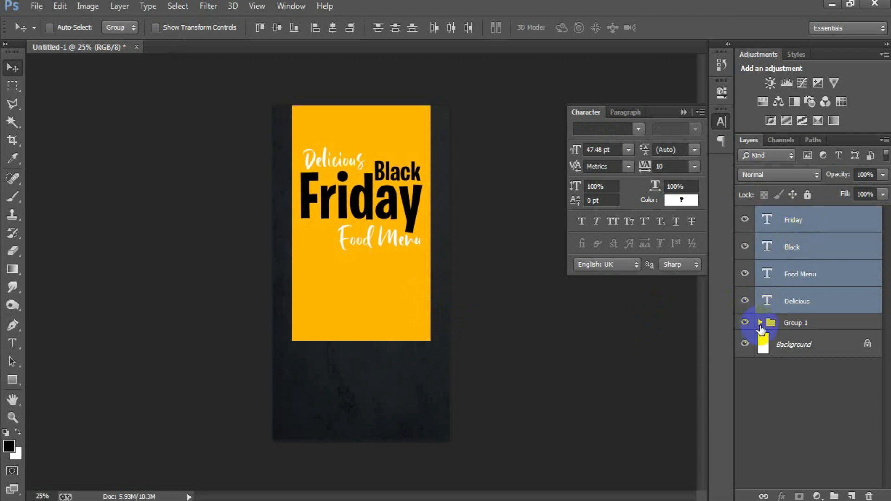
Stretch the yellow rectangle downward to about 103.23% of its height, keeping its width.
{"action": "left_click", "coordinate": [759, 322]}
{"action": "left_click", "coordinate": [791, 346]}
{"action": "key", "text": "ctrl+t"}
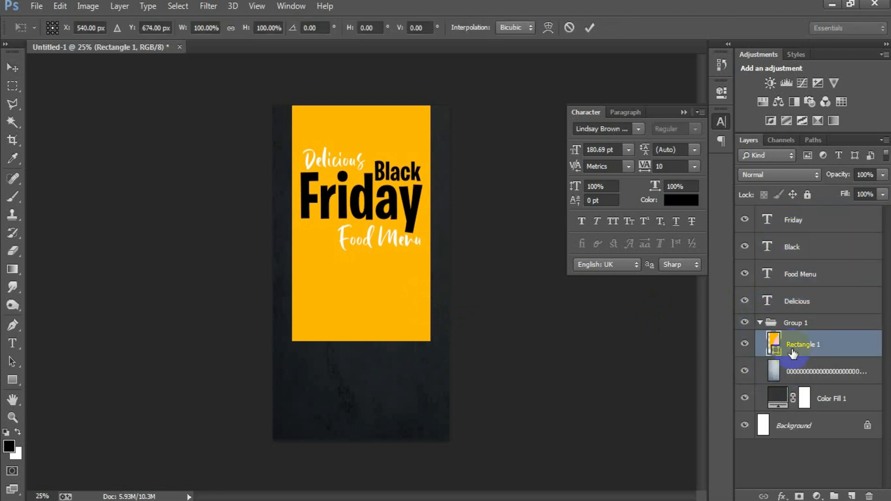
{"action": "left_click_drag", "start_coordinate": [358, 341], "coordinate": [357, 348]}
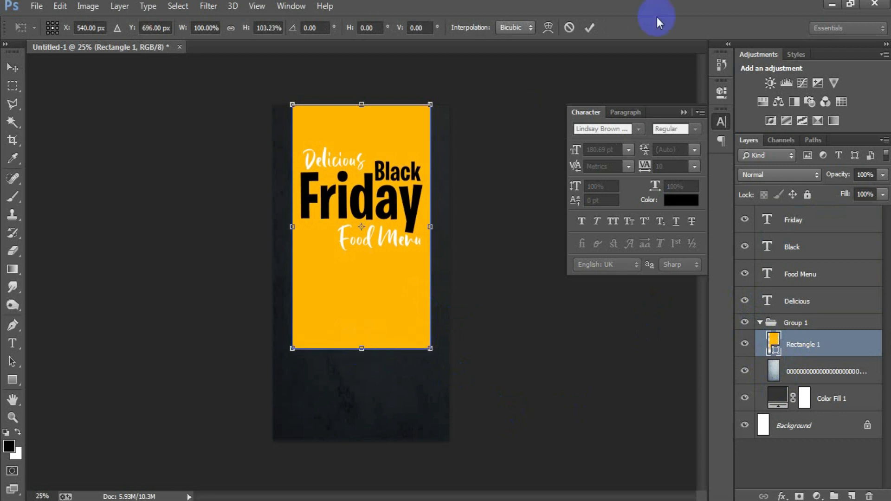
{"action": "left_click", "coordinate": [591, 27]}
{"action": "left_click", "coordinate": [760, 323]}
Group the "Friday", "Black", "Food Menu" and "Delicious" text layers.
{"action": "left_click", "coordinate": [783, 221]}
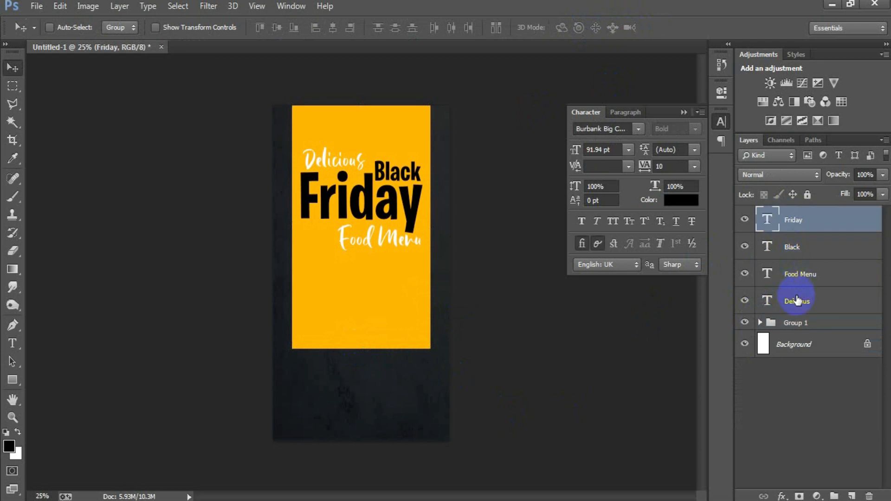
{"action": "left_click", "coordinate": [797, 301], "text": "shift"}
{"action": "key", "text": "ctrl+g"}
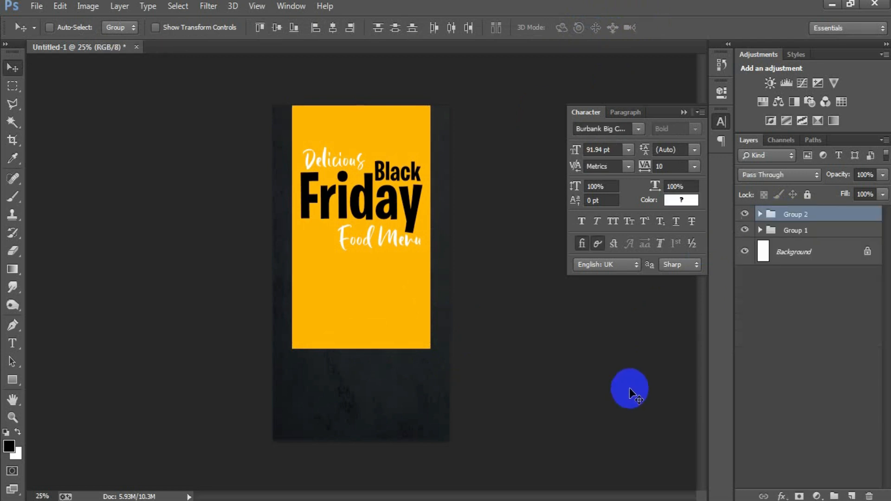
Add a new layer above the groups and draw a black circle about 728 px wide over the yellow rectangle's lower edge.
{"action": "left_click", "coordinate": [850, 495]}
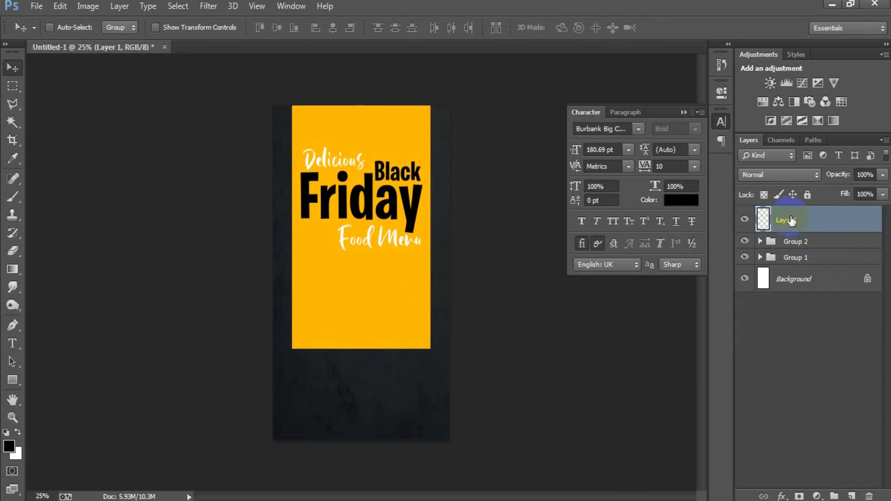
{"action": "left_click", "coordinate": [16, 381]}
{"action": "left_click", "coordinate": [70, 407]}
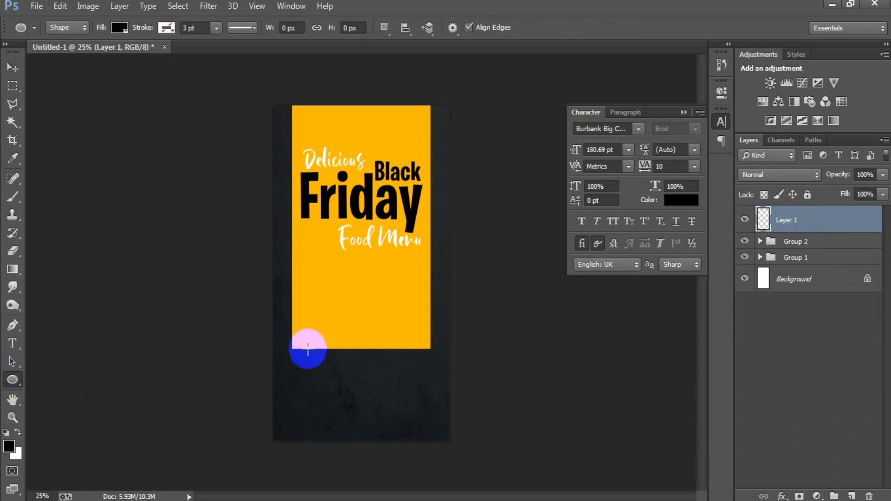
{"action": "left_click_drag", "start_coordinate": [328, 308], "coordinate": [443, 491]}
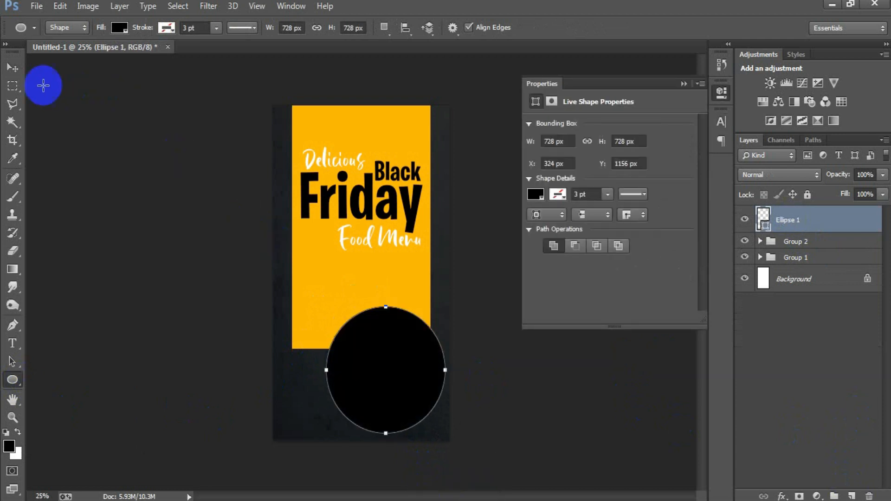
Move the black circle up, scale it to about 130.77%, and centre it horizontally over the yellow rectangle's lower part.
{"action": "left_click", "coordinate": [13, 69]}
{"action": "left_click_drag", "start_coordinate": [393, 394], "coordinate": [376, 366]}
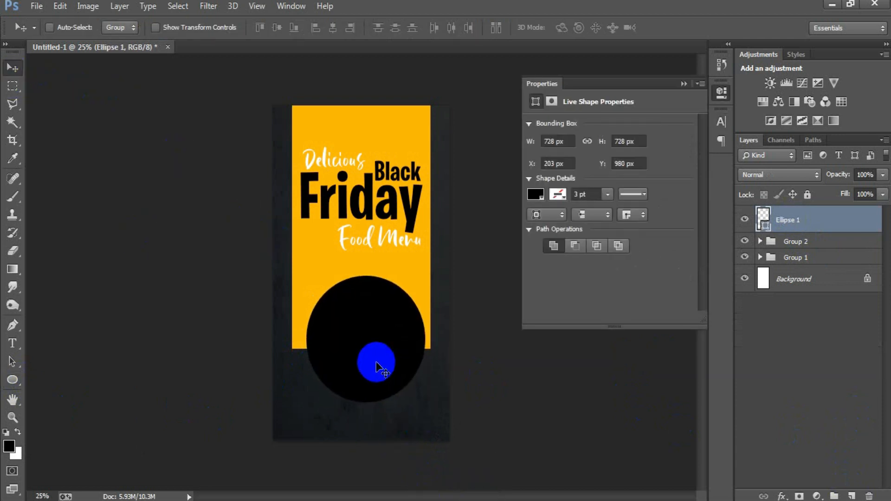
{"action": "key", "text": "ctrl+t"}
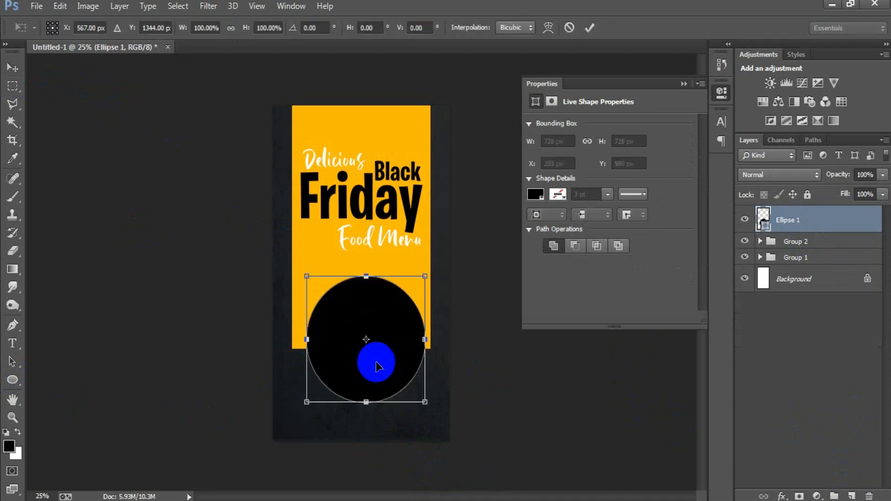
{"action": "left_click_drag", "start_coordinate": [425, 402], "coordinate": [439, 419]}
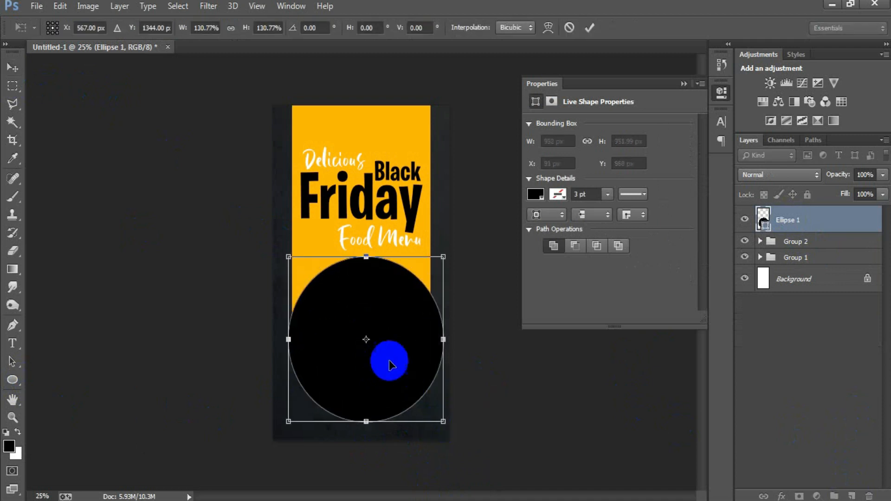
{"action": "left_click_drag", "start_coordinate": [389, 364], "coordinate": [385, 365]}
{"action": "left_click", "coordinate": [589, 28]}
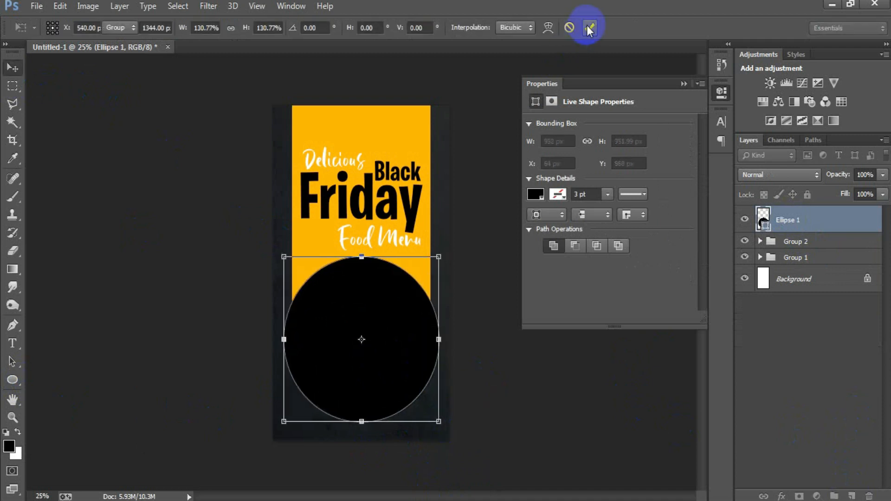
Shrink the four heading texts and yellow rectangle together until the rectangle is about 766 by 1348 px, and move them up slightly.
{"action": "left_click", "coordinate": [761, 243]}
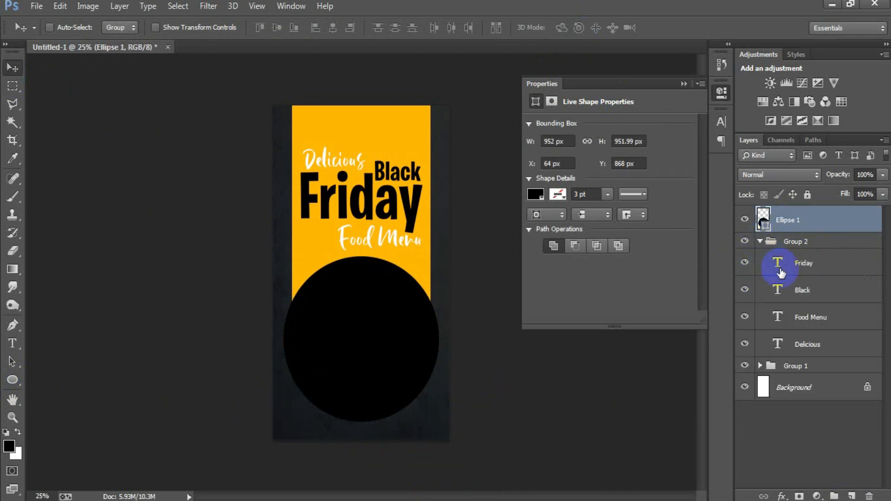
{"action": "left_click", "coordinate": [768, 262]}
{"action": "left_click", "coordinate": [808, 353], "text": "shift"}
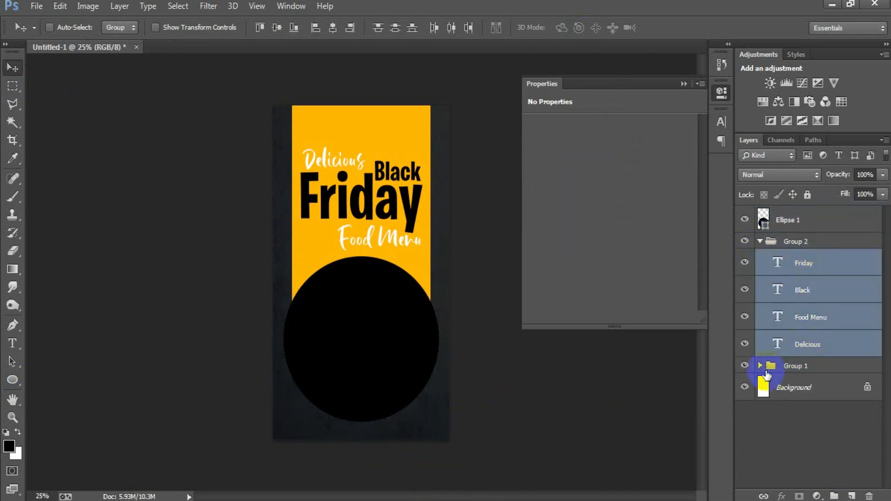
{"action": "left_click", "coordinate": [760, 366]}
{"action": "left_click", "coordinate": [793, 389], "text": "ctrl"}
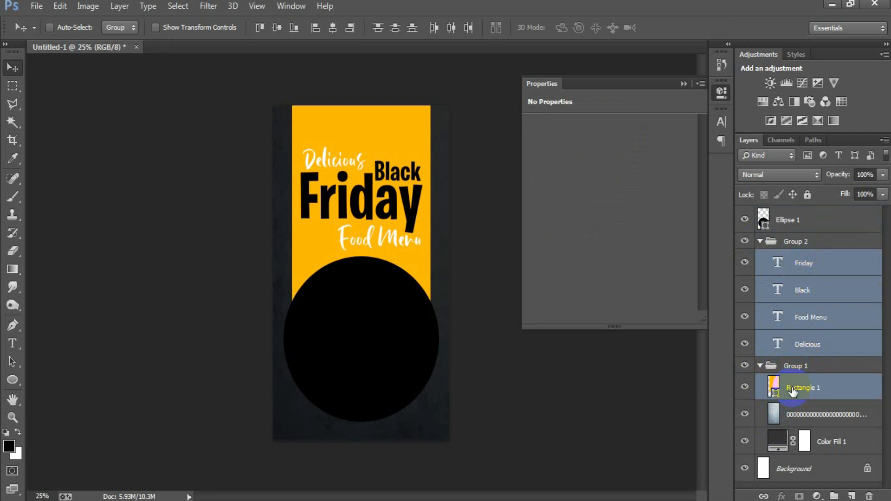
{"action": "key", "text": "ctrl+t"}
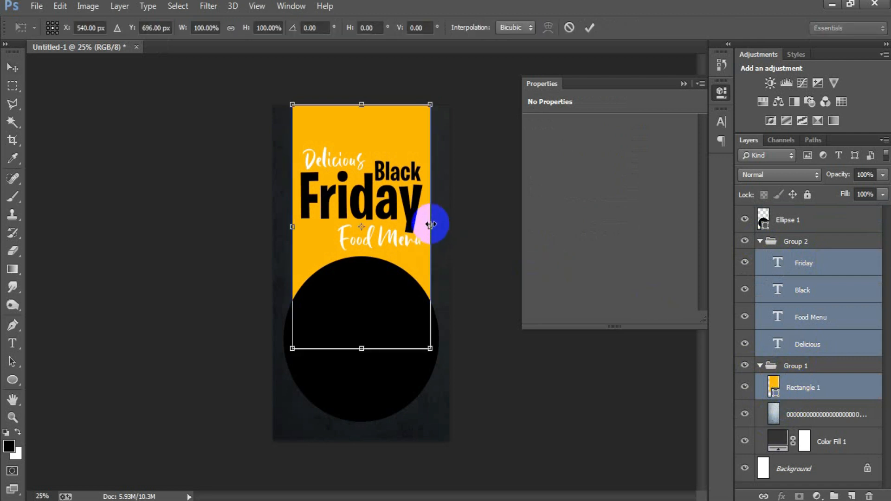
{"action": "left_click_drag", "start_coordinate": [430, 225], "coordinate": [425, 226]}
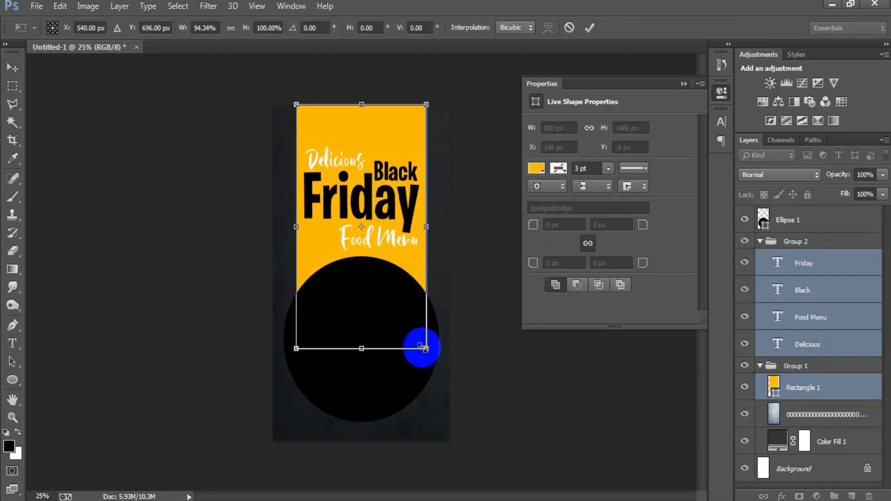
{"action": "left_click_drag", "start_coordinate": [423, 347], "coordinate": [424, 320]}
{"action": "left_click", "coordinate": [589, 27]}
{"action": "left_click_drag", "start_coordinate": [389, 244], "coordinate": [384, 234]}
{"action": "left_click", "coordinate": [628, 126]}
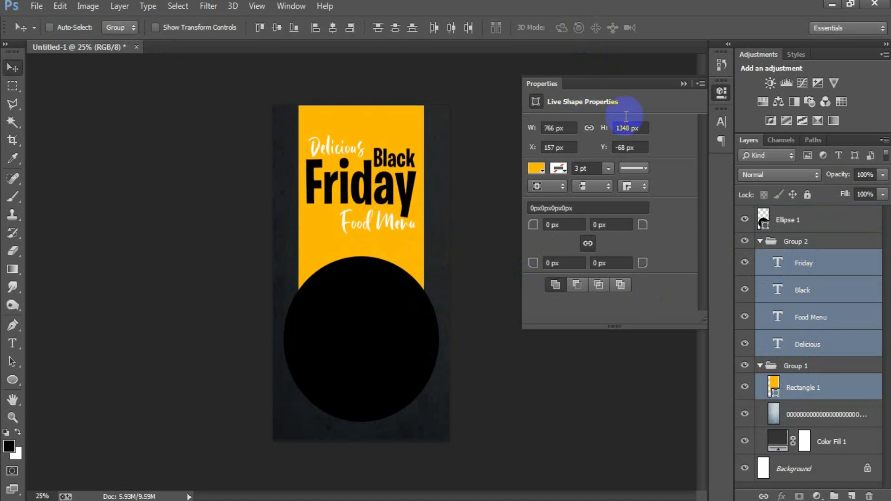
Try to align the individual heading texts and yellow rectangle to the horizontal centre of the Background layer.
{"action": "left_click", "coordinate": [810, 478], "text": "ctrl"}
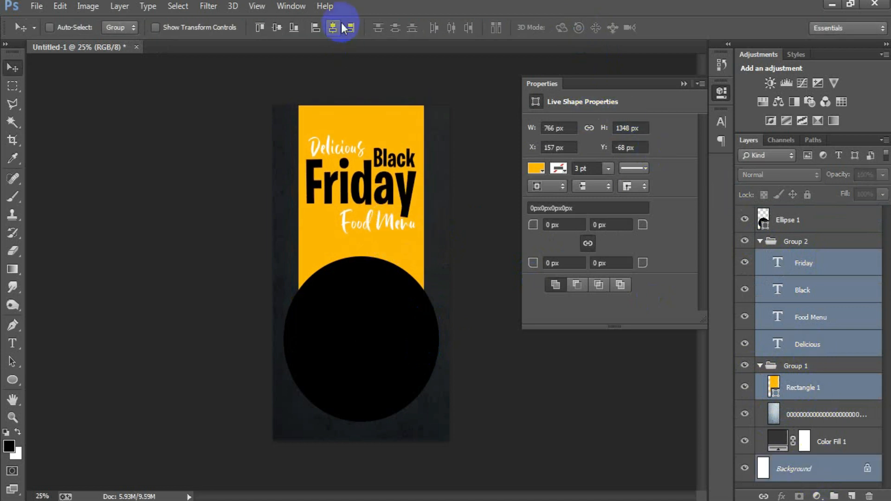
{"action": "left_click", "coordinate": [333, 28]}
{"action": "key", "text": "ctrl+z"}
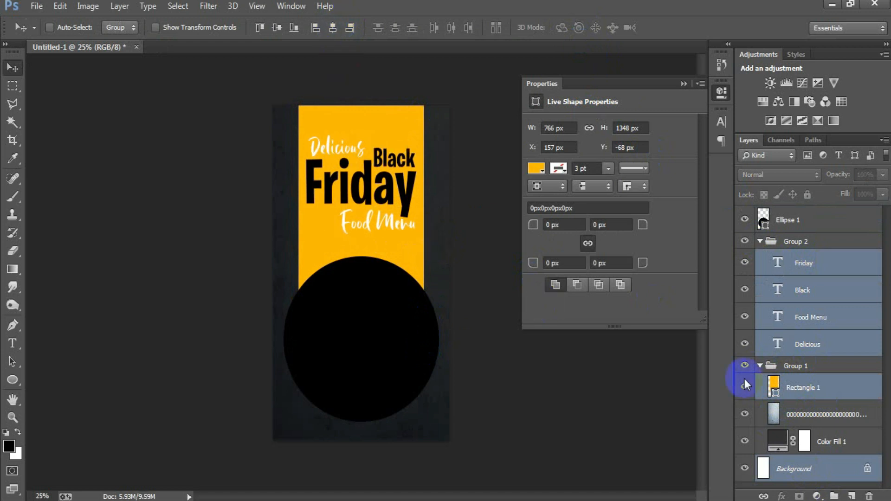
Collapse Group 2 and Group 1 in the layer stack, leaving only Group 2 selected.
{"action": "left_click", "coordinate": [760, 242]}
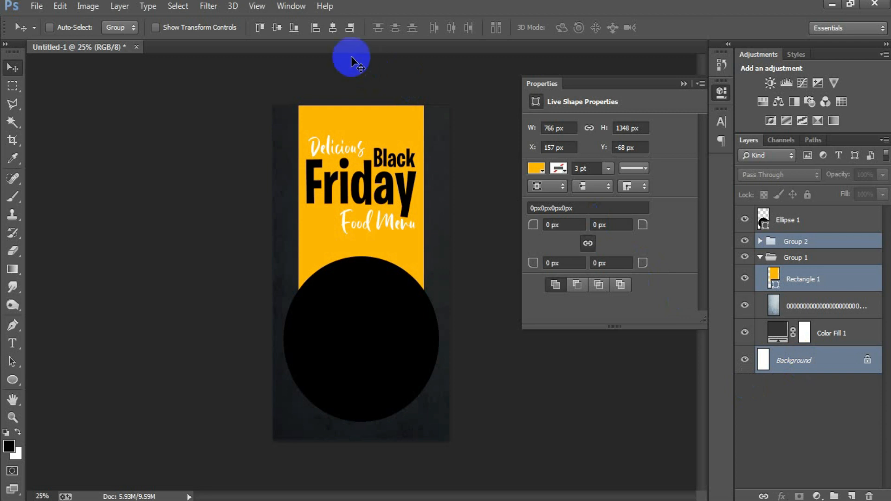
{"action": "left_click", "coordinate": [795, 241]}
{"action": "left_click", "coordinate": [760, 258]}
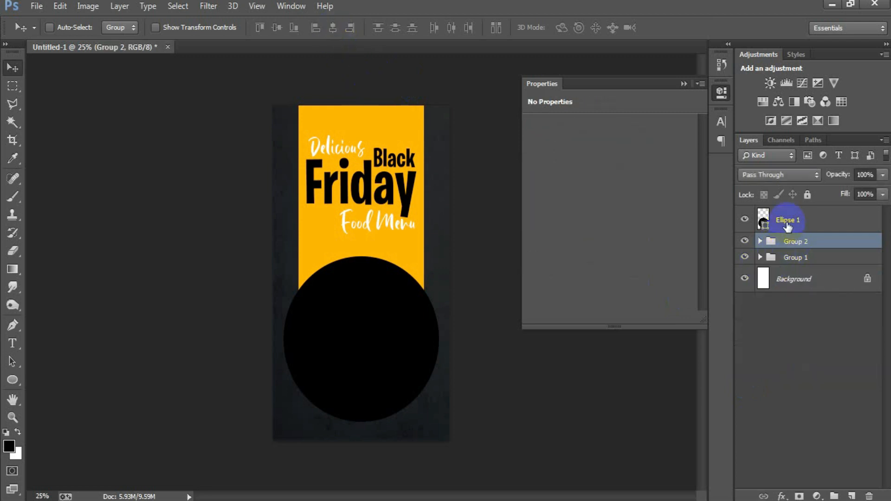
Recolour the large black circle with the rectangle's yellow, ffba00.
{"action": "double_click", "coordinate": [763, 219]}
{"action": "left_click", "coordinate": [337, 244]}
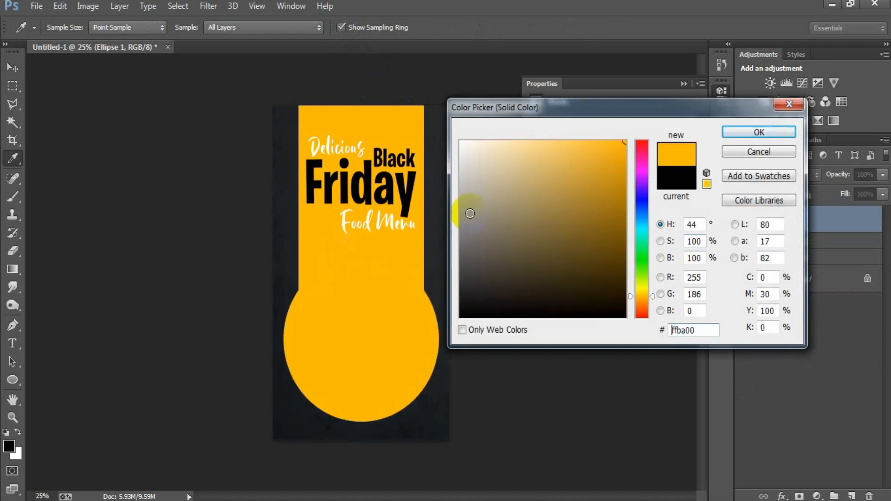
{"action": "left_click", "coordinate": [759, 133]}
{"action": "left_click", "coordinate": [683, 84]}
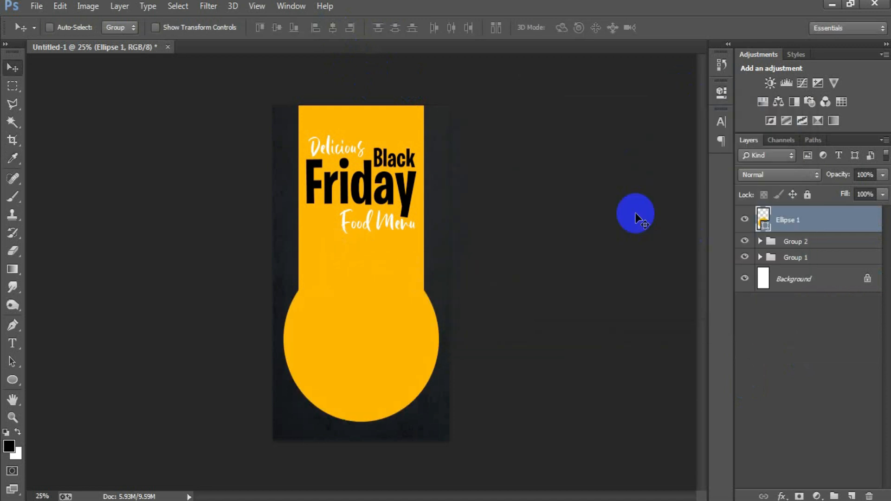
Shrink the yellow circle until it is slightly wider than the yellow rectangle, move it up and centre it horizontally on the Background.
{"action": "key", "text": "ctrl+t"}
{"action": "left_click_drag", "start_coordinate": [441, 423], "coordinate": [423, 411]}
{"action": "left_click_drag", "start_coordinate": [408, 377], "coordinate": [410, 366]}
{"action": "left_click", "coordinate": [590, 27]}
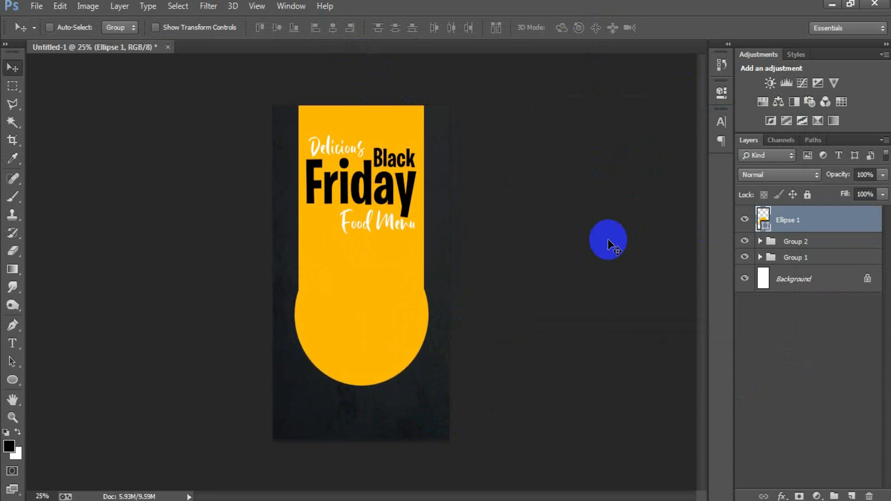
{"action": "left_click", "coordinate": [783, 280], "text": "ctrl"}
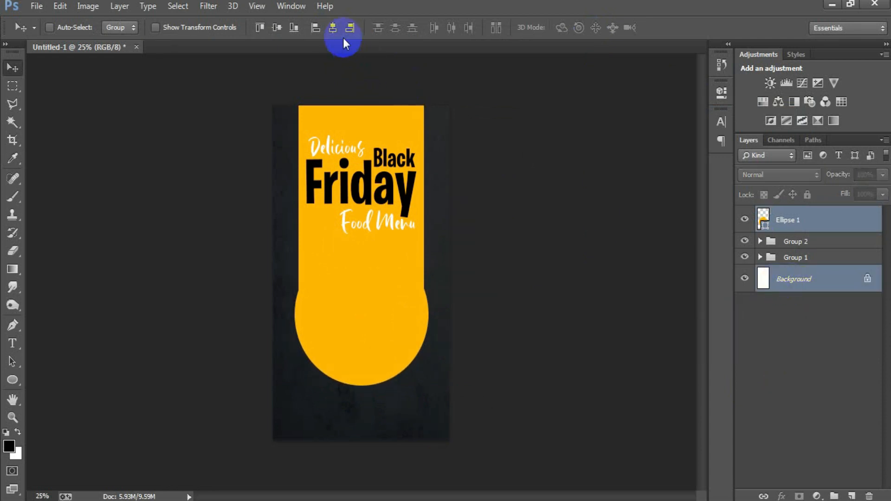
{"action": "left_click", "coordinate": [789, 224]}
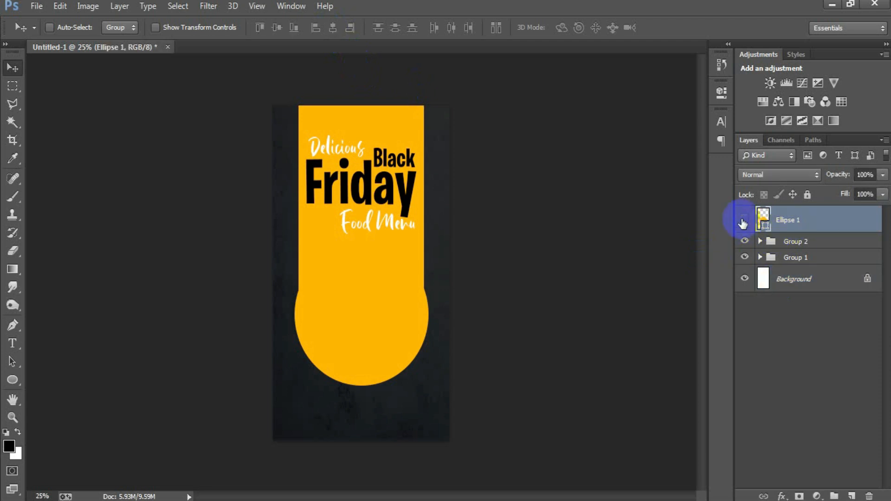
Duplicate the yellow circle layer and fill the copy with white, ffffff.
{"action": "key", "text": "ctrl+j"}
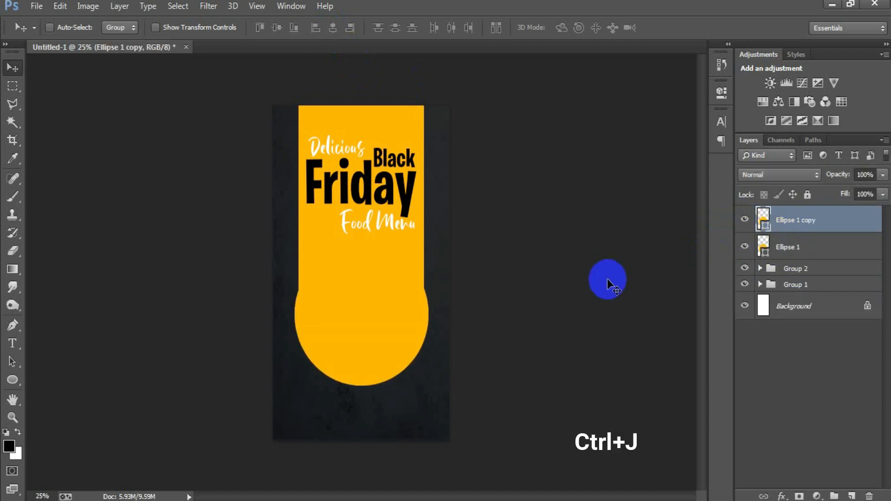
{"action": "double_click", "coordinate": [763, 220]}
{"action": "left_click_drag", "start_coordinate": [609, 248], "coordinate": [440, 113]}
{"action": "left_click", "coordinate": [759, 133]}
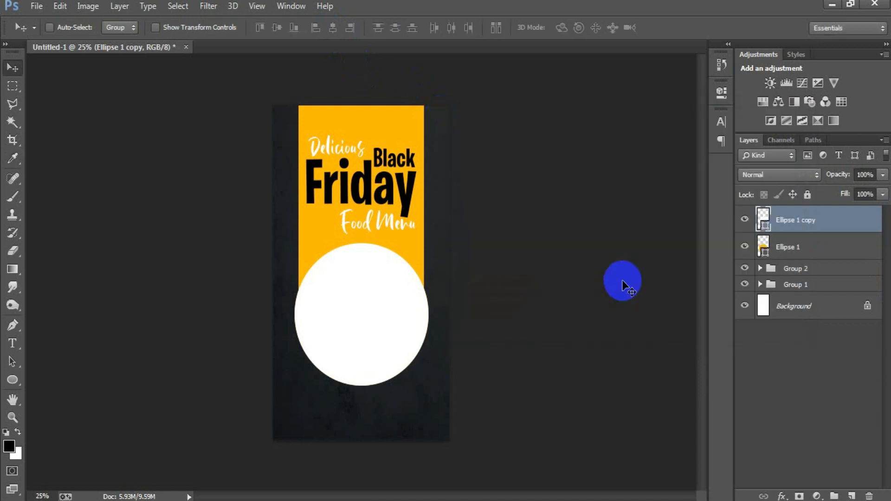
Shrink the white circle slightly about its centre to leave a thin yellow ring around it.
{"action": "key", "text": "ctrl+t"}
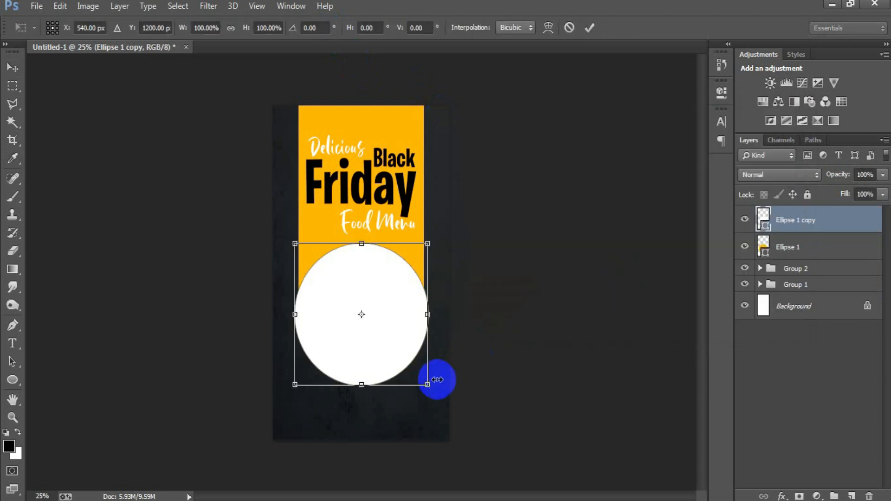
{"action": "left_click_drag", "start_coordinate": [428, 384], "coordinate": [426, 381]}
{"action": "left_click", "coordinate": [589, 27]}
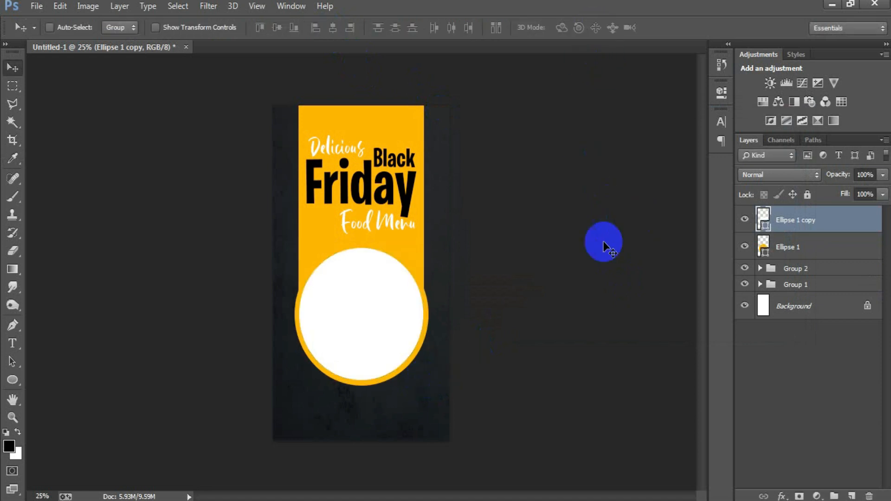
Place the salad and salmon plate photo as a linked image and move it over the white circle.
{"action": "left_click", "coordinate": [37, 6]}
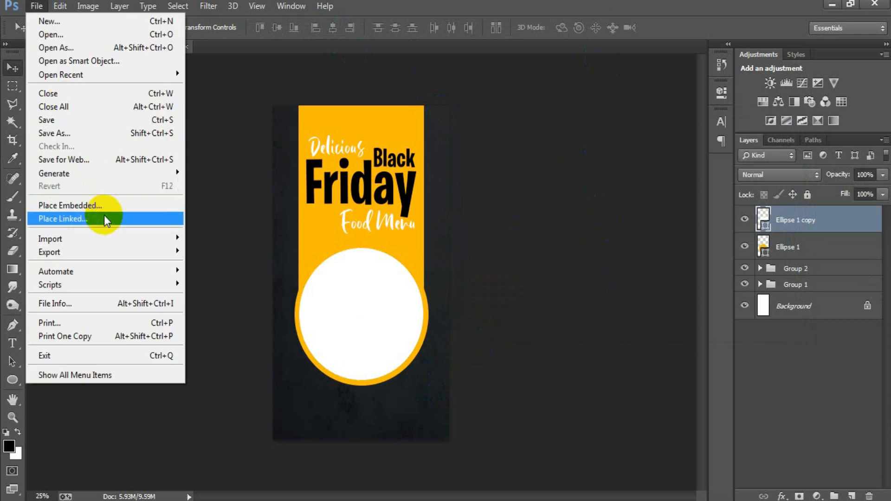
{"action": "left_click", "coordinate": [103, 216]}
{"action": "left_click", "coordinate": [283, 239]}
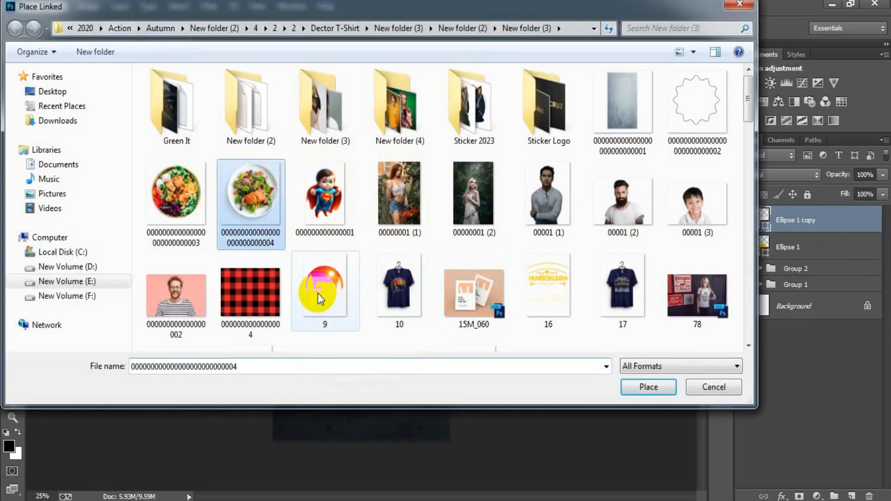
{"action": "left_click", "coordinate": [657, 390]}
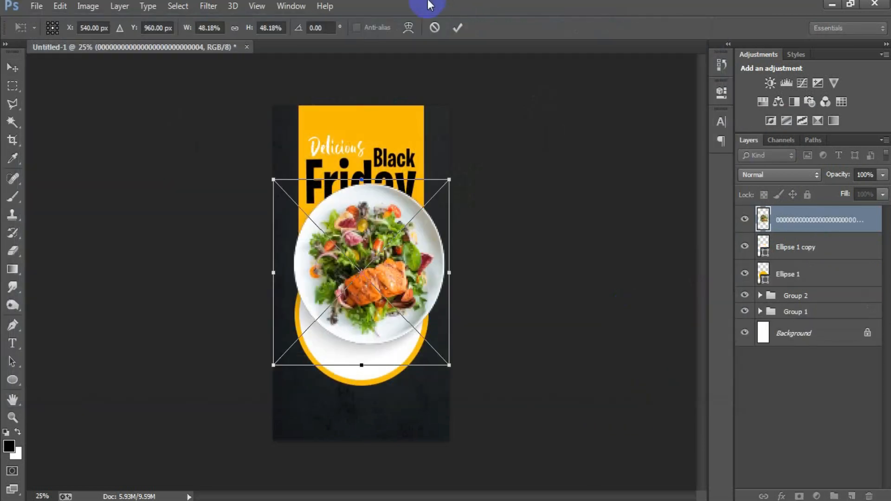
{"action": "left_click", "coordinate": [456, 28]}
{"action": "left_click_drag", "start_coordinate": [370, 281], "coordinate": [357, 332]}
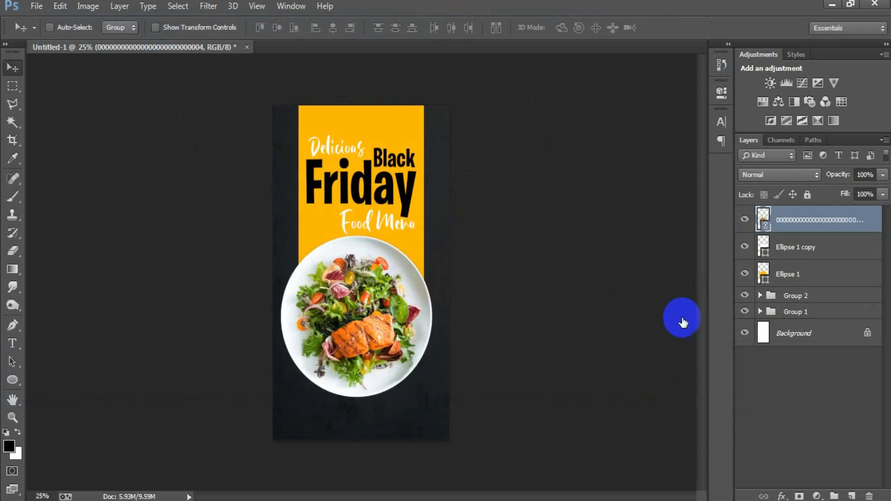
Clip the plate photo to the white circle, then scale it to about 40.99% and centre it inside the circle.
{"action": "right_click", "coordinate": [784, 219]}
{"action": "left_click", "coordinate": [536, 321]}
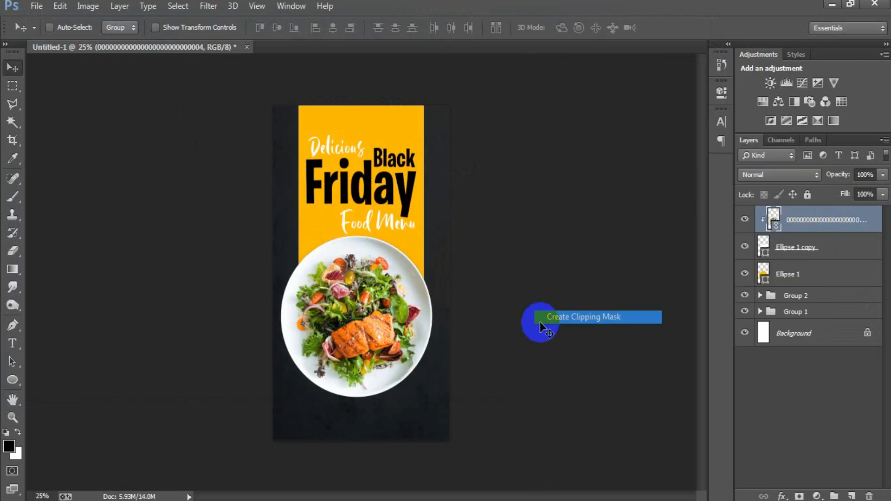
{"action": "key", "text": "ctrl+t"}
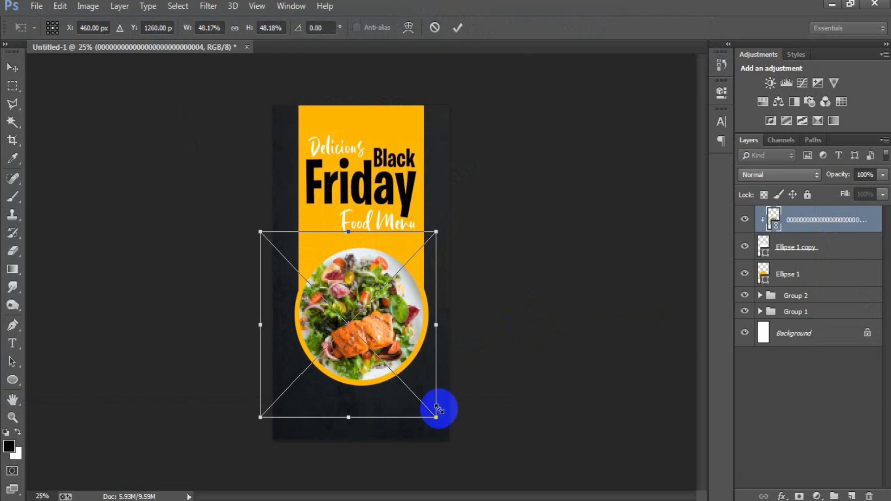
{"action": "left_click_drag", "start_coordinate": [430, 418], "coordinate": [418, 408]}
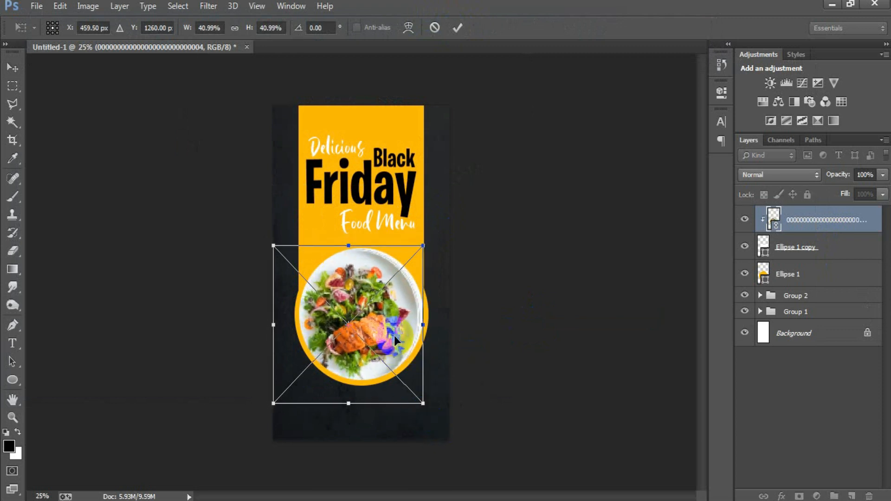
{"action": "left_click_drag", "start_coordinate": [394, 335], "coordinate": [401, 337]}
{"action": "left_click", "coordinate": [457, 27]}
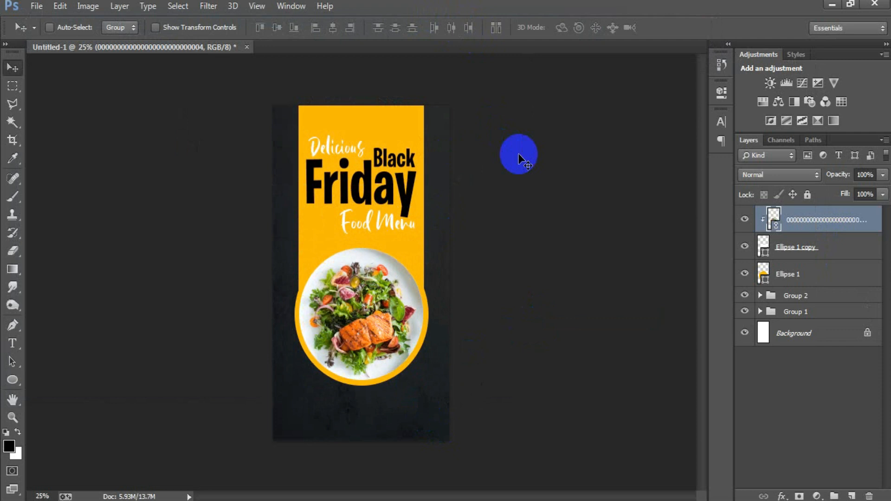
Add a drop shadow to the yellow circle with 30% opacity, 90° angle, 0 px distance and 10% spread, and collapse its effects list.
{"action": "left_click", "coordinate": [864, 275]}
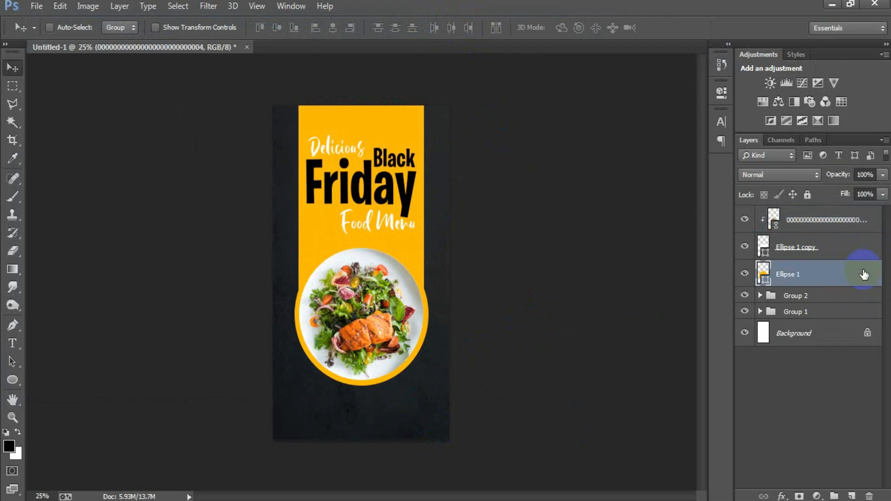
{"action": "double_click", "coordinate": [864, 275]}
{"action": "left_click", "coordinate": [477, 250]}
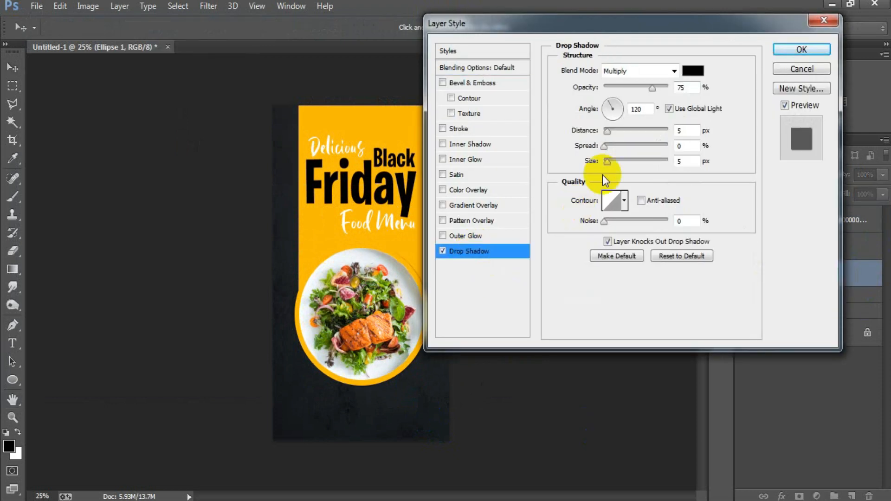
{"action": "double_click", "coordinate": [680, 87]}
{"action": "type", "text": "3"}
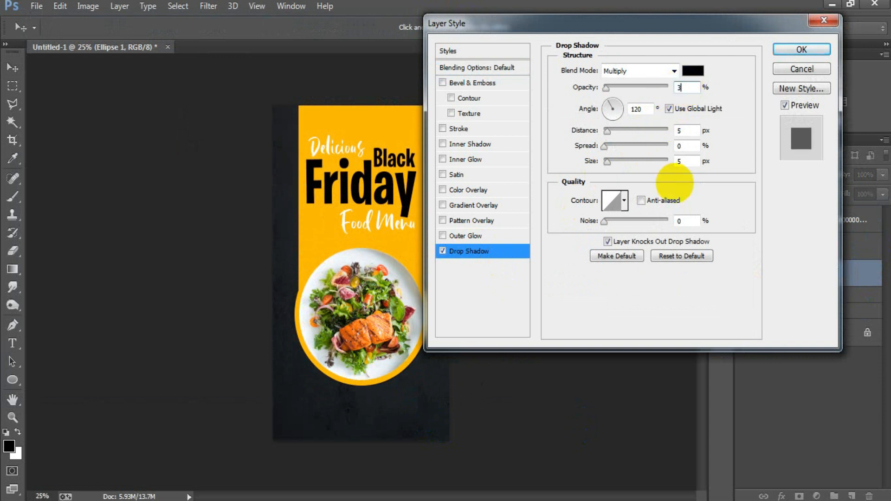
{"action": "double_click", "coordinate": [642, 109]}
{"action": "type", "text": "90"}
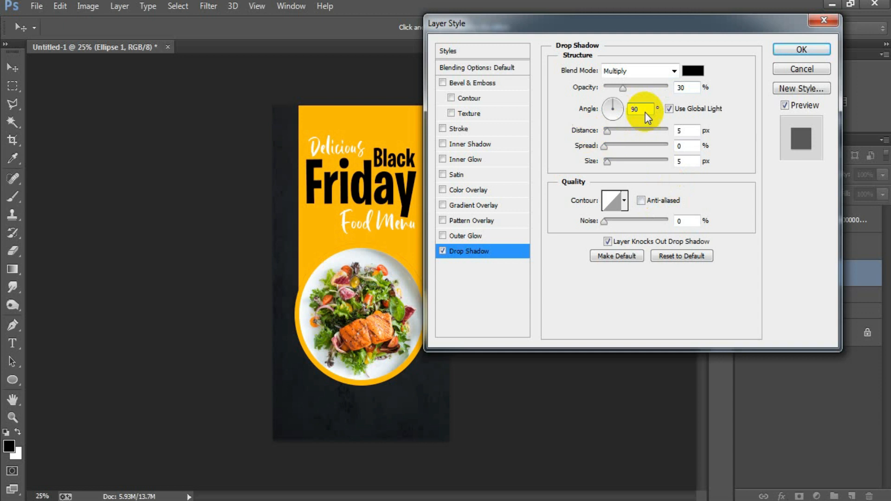
{"action": "double_click", "coordinate": [678, 131]}
{"action": "type", "text": "0"}
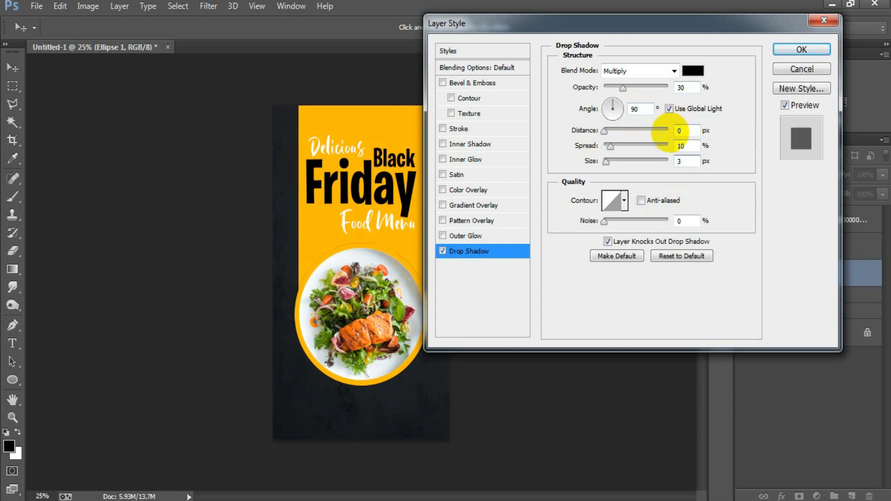
{"action": "left_click", "coordinate": [795, 49]}
{"action": "left_click", "coordinate": [877, 274]}
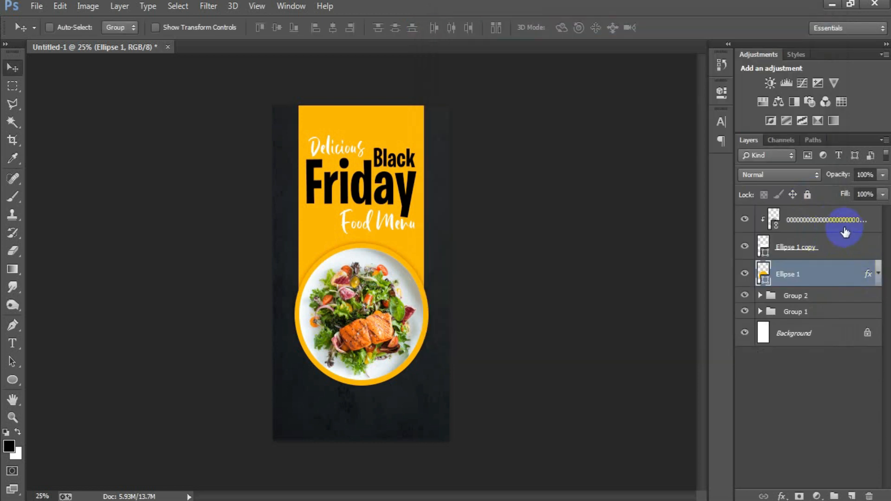
Place the wavy ring outline as a linked image above the plate photo layer and move it over the plate.
{"action": "left_click", "coordinate": [808, 209]}
{"action": "left_click", "coordinate": [37, 6]}
{"action": "left_click", "coordinate": [99, 220]}
{"action": "double_click", "coordinate": [696, 102]}
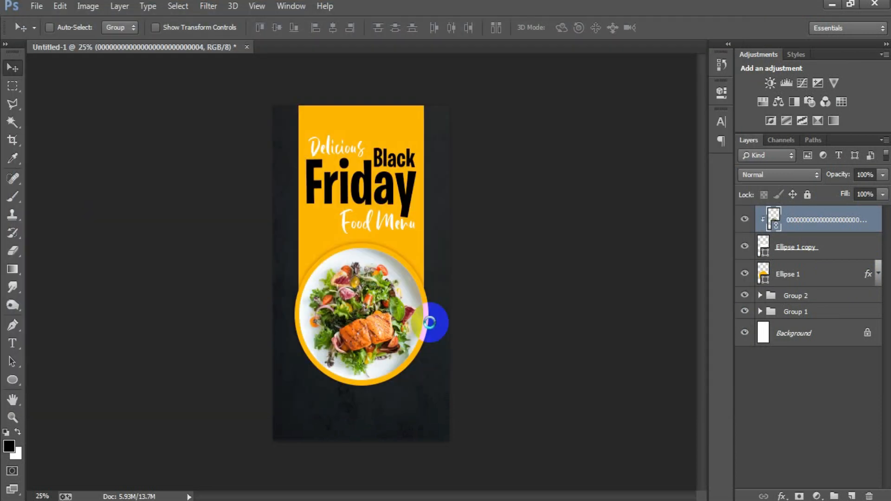
{"action": "left_click_drag", "start_coordinate": [408, 325], "coordinate": [411, 368]}
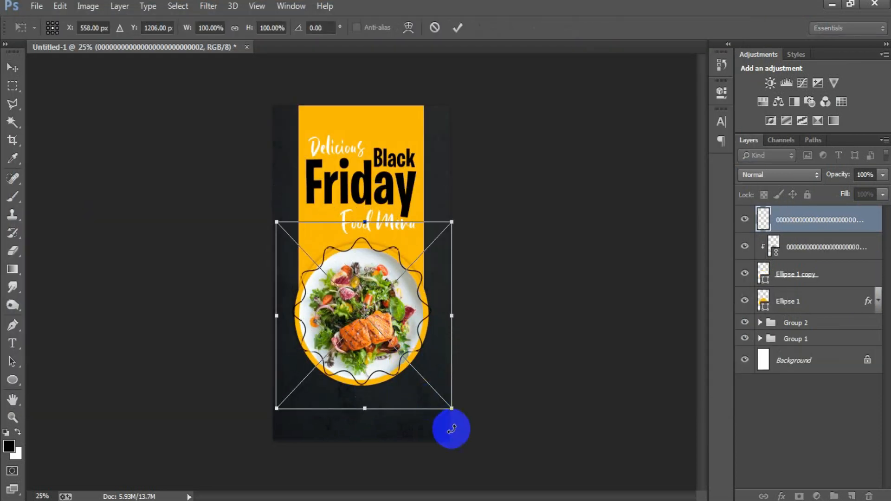
Scale the wavy ring to about 104.81%, position it around the plate and centre it horizontally on the Background.
{"action": "left_click_drag", "start_coordinate": [452, 408], "coordinate": [456, 413]}
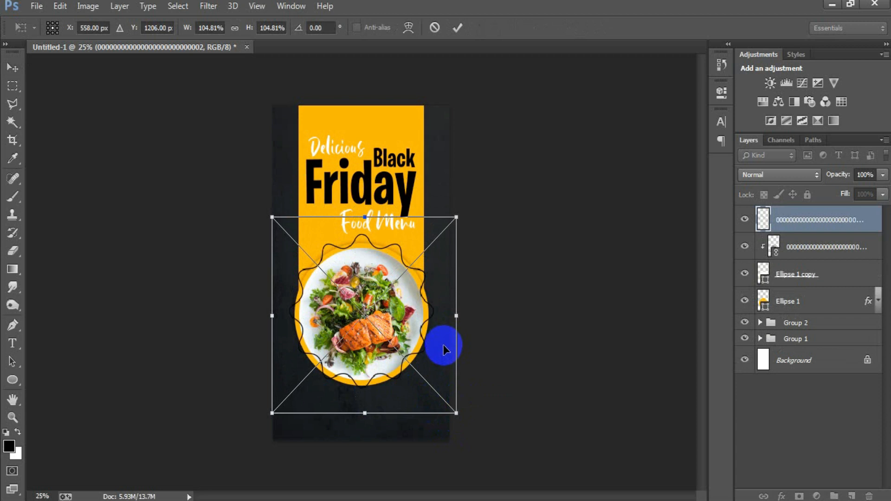
{"action": "left_click_drag", "start_coordinate": [443, 349], "coordinate": [443, 353]}
{"action": "left_click", "coordinate": [458, 27]}
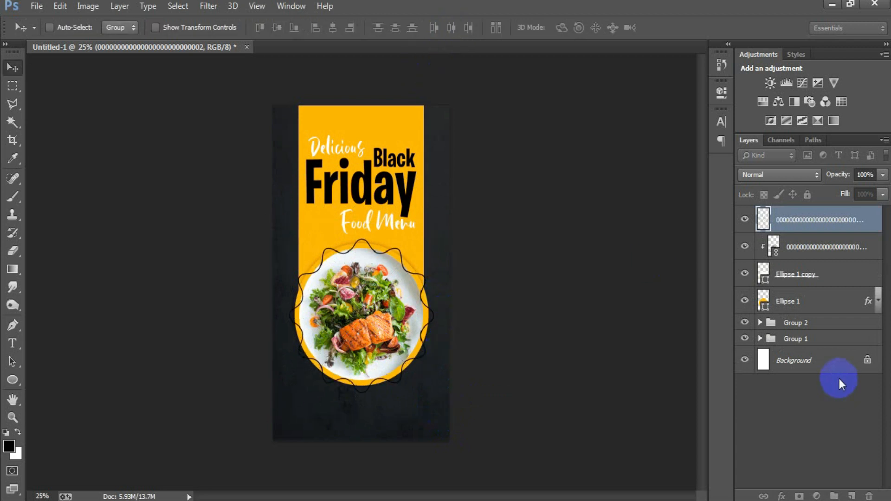
{"action": "left_click", "coordinate": [835, 362]}
{"action": "left_click", "coordinate": [335, 28]}
Apply a white ffffff Color Overlay to the wavy ring layer and collapse its effects list.
{"action": "left_click", "coordinate": [875, 222]}
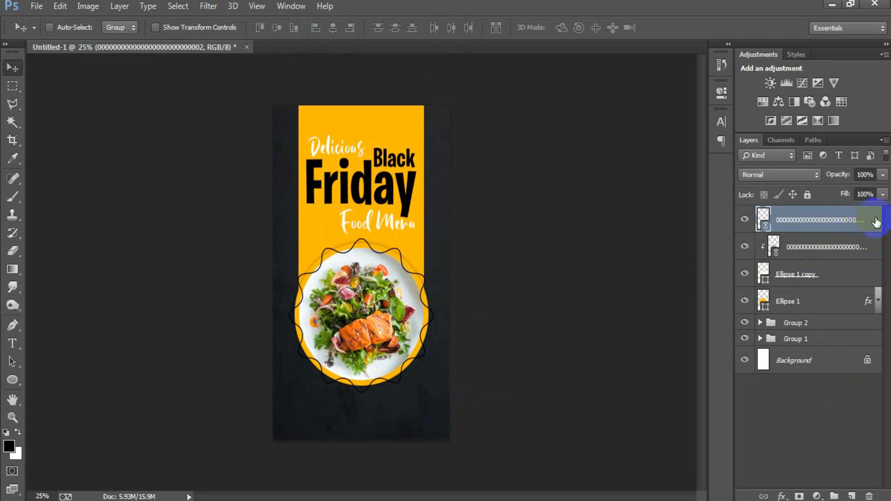
{"action": "double_click", "coordinate": [876, 223]}
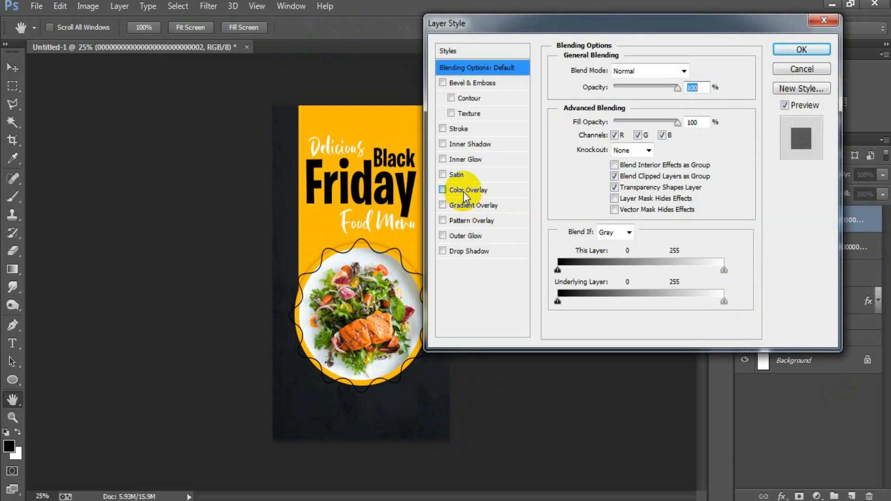
{"action": "left_click", "coordinate": [465, 190]}
{"action": "left_click", "coordinate": [690, 71]}
{"action": "left_click_drag", "start_coordinate": [583, 153], "coordinate": [416, 105]}
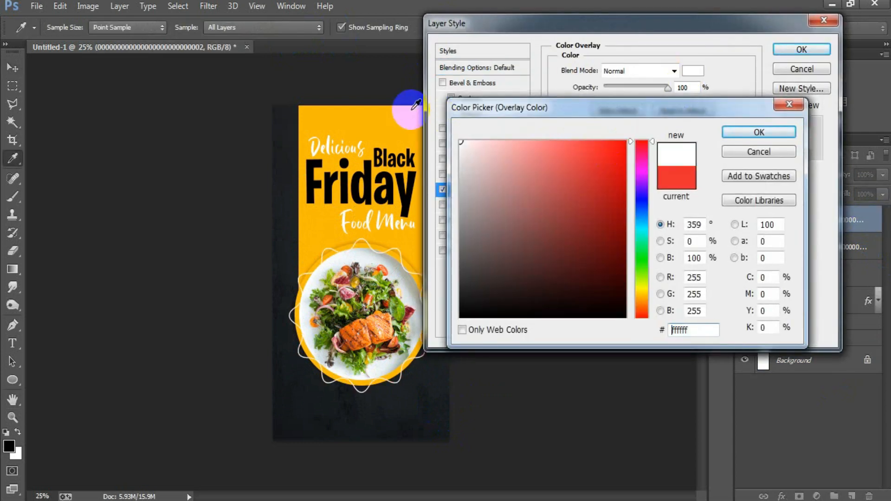
{"action": "left_click", "coordinate": [783, 134]}
{"action": "left_click", "coordinate": [802, 49]}
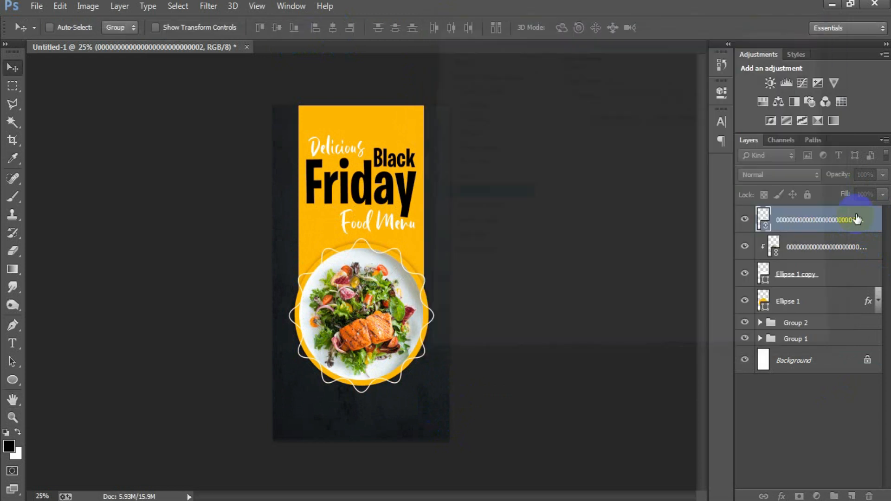
{"action": "left_click", "coordinate": [878, 225]}
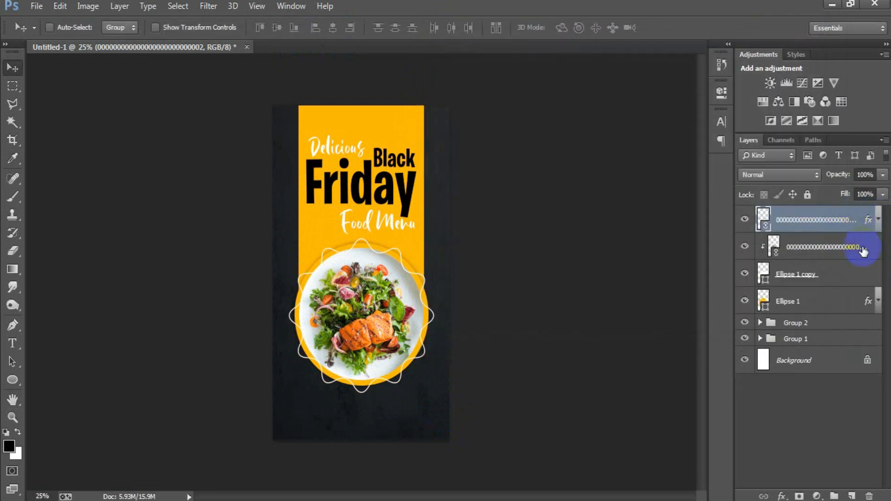
Group the wavy ring, plate photo and both ellipse layers, and add a new empty layer above the group.
{"action": "left_click", "coordinate": [830, 302], "text": "shift"}
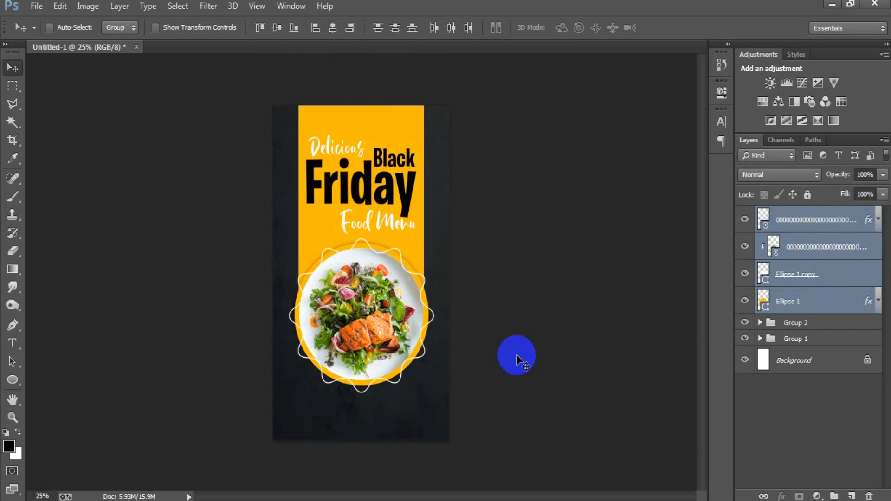
{"action": "key", "text": "ctrl+g"}
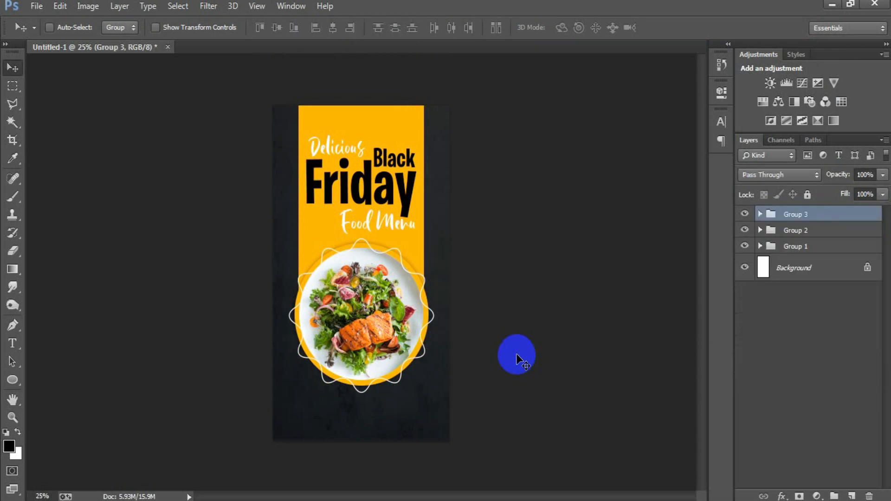
{"action": "left_click", "coordinate": [852, 496]}
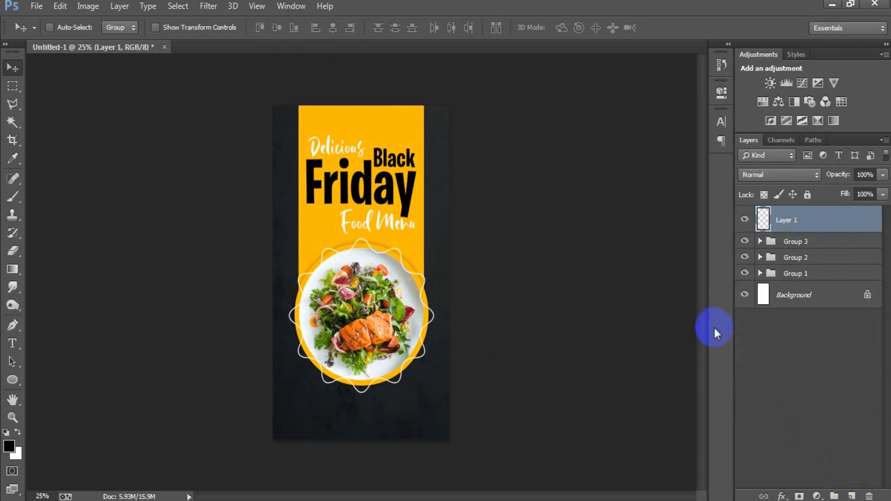
Draw a rectangle about 316 × 80 px near the layout's lower-left corner and round all its corners to 40 px.
{"action": "left_click_drag", "start_coordinate": [12, 381], "coordinate": [38, 380]}
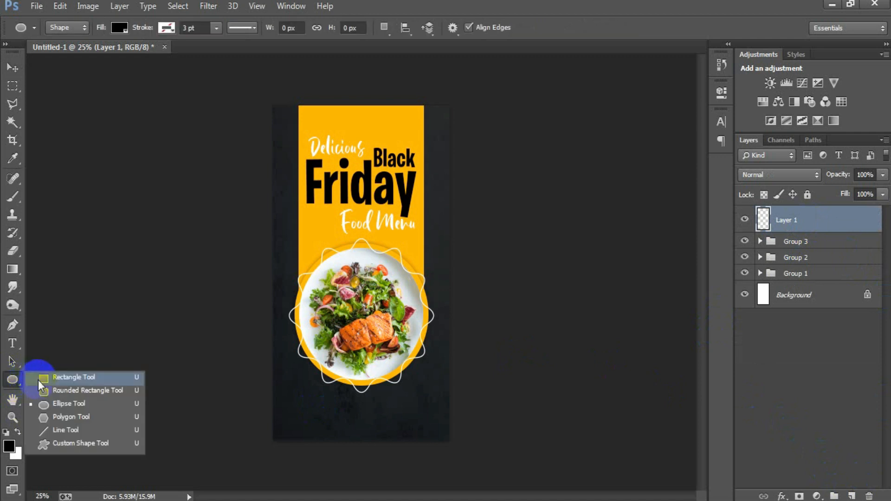
{"action": "left_click_drag", "start_coordinate": [279, 408], "coordinate": [331, 420]}
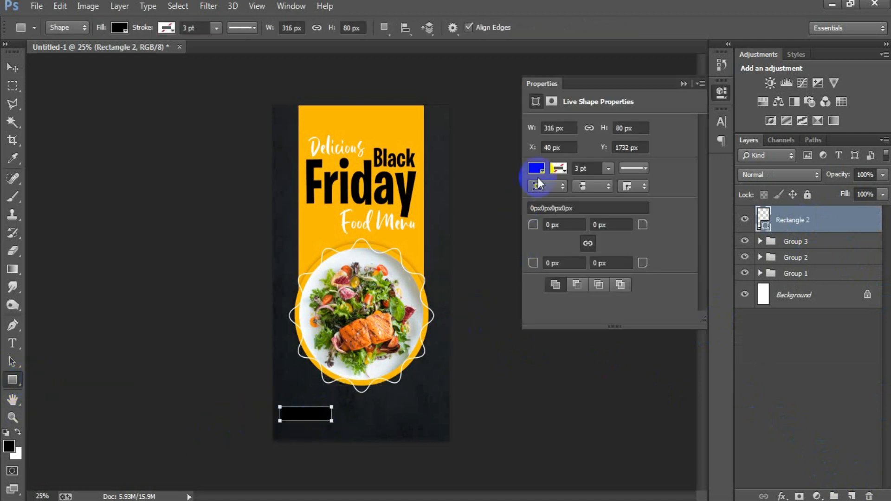
{"action": "left_click_drag", "start_coordinate": [534, 225], "coordinate": [561, 225]}
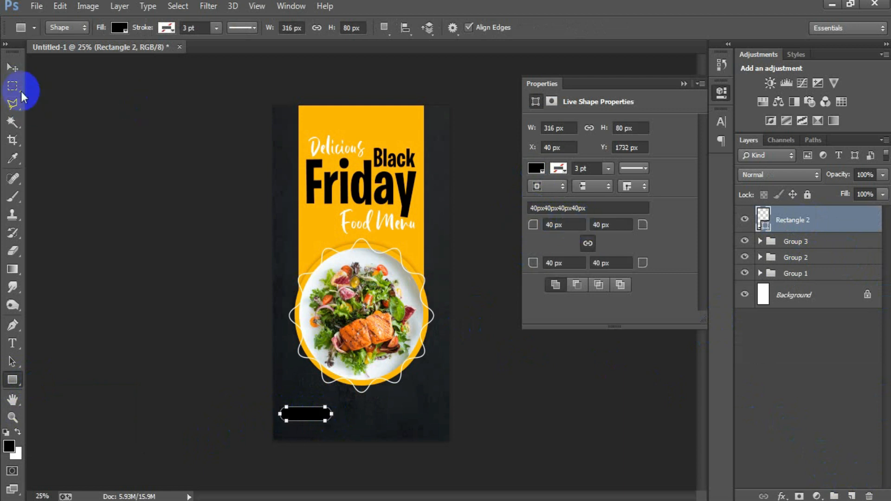
Fill the rounded rectangle with the yellow sampled from the heading panel and collapse the shape's properties.
{"action": "left_click", "coordinate": [12, 69]}
{"action": "double_click", "coordinate": [762, 217]}
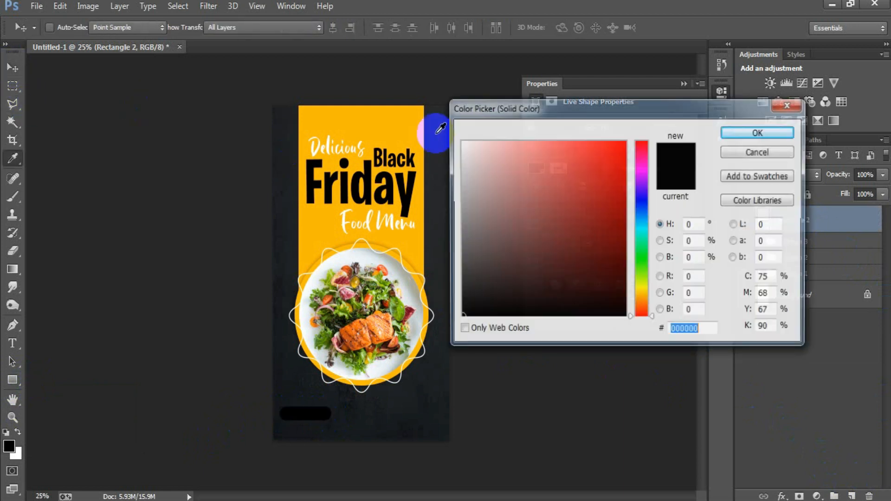
{"action": "left_click", "coordinate": [357, 117]}
{"action": "left_click", "coordinate": [751, 135]}
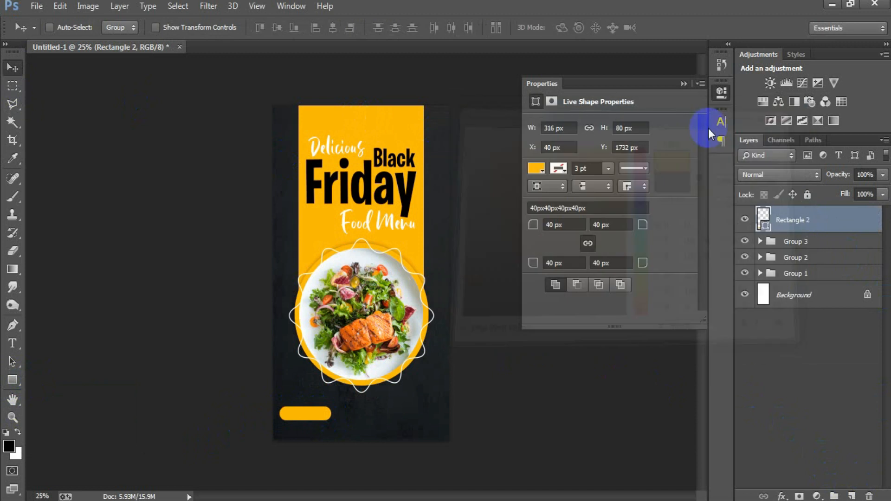
{"action": "left_click", "coordinate": [684, 84]}
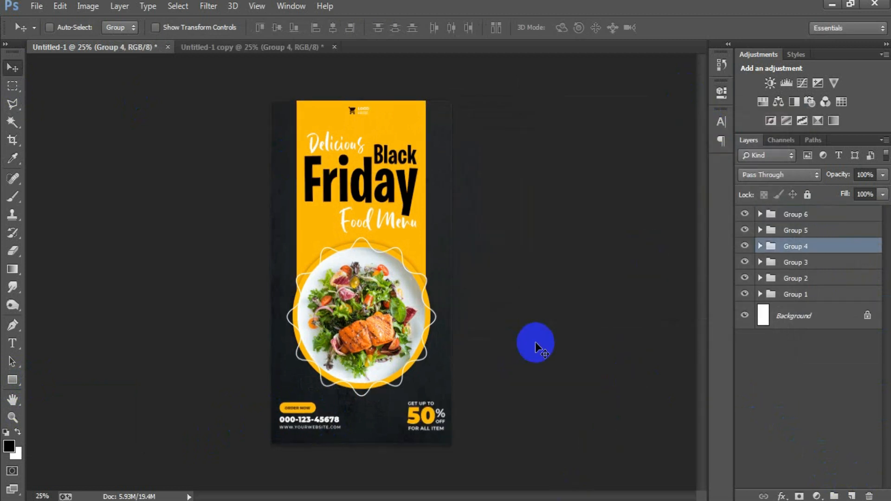
Examine the finished menu layout from heading to footer, compare it with the variant in Untitled-1 copy, and return to Untitled-1.
{"action": "key", "text": "ctrl+plus"}
{"action": "scroll", "coordinate": [483, 268], "scroll_direction": "up", "scroll_amount": 2}
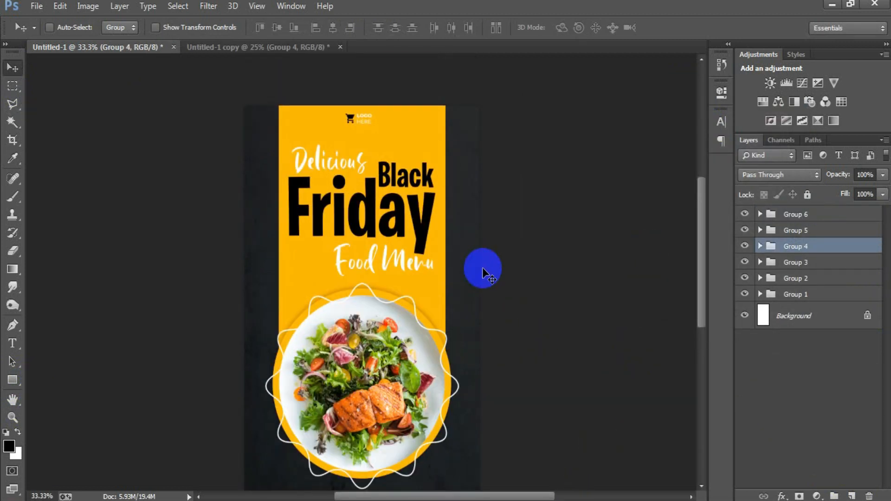
{"action": "scroll", "coordinate": [404, 263], "scroll_direction": "down", "scroll_amount": 2}
{"action": "scroll", "coordinate": [408, 272], "scroll_direction": "down", "scroll_amount": 1}
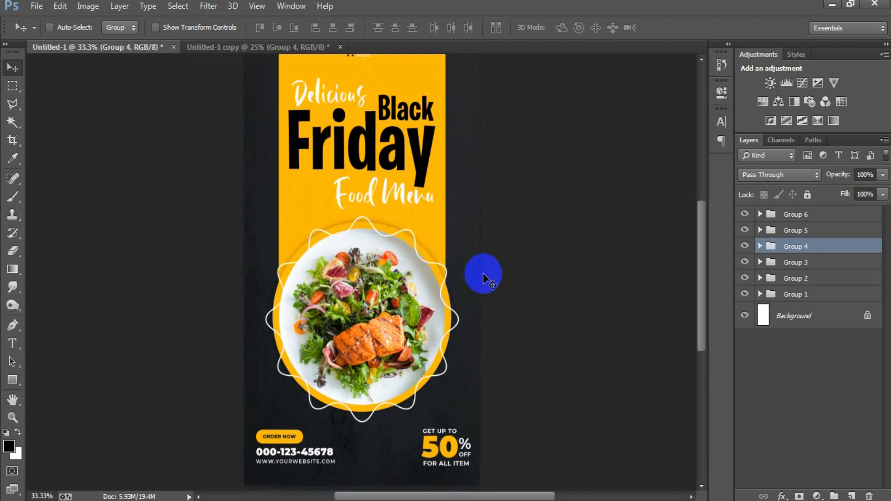
{"action": "key", "text": "ctrl+minus"}
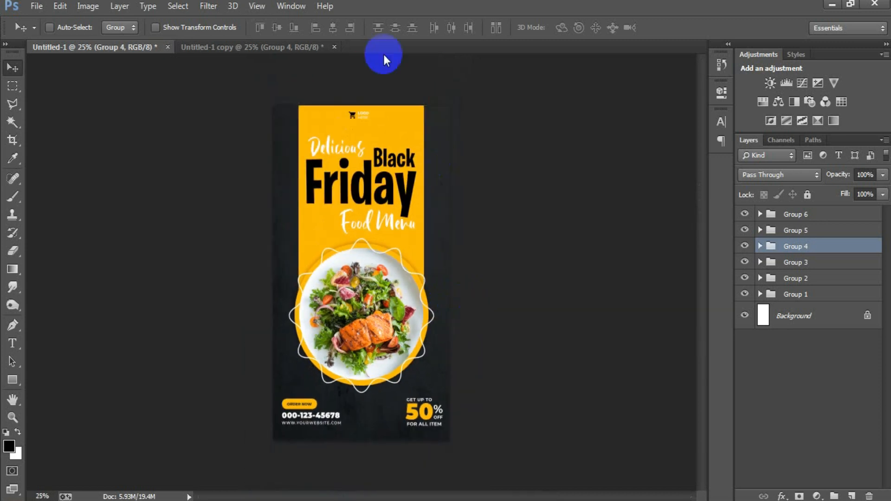
{"action": "left_click", "coordinate": [260, 47]}
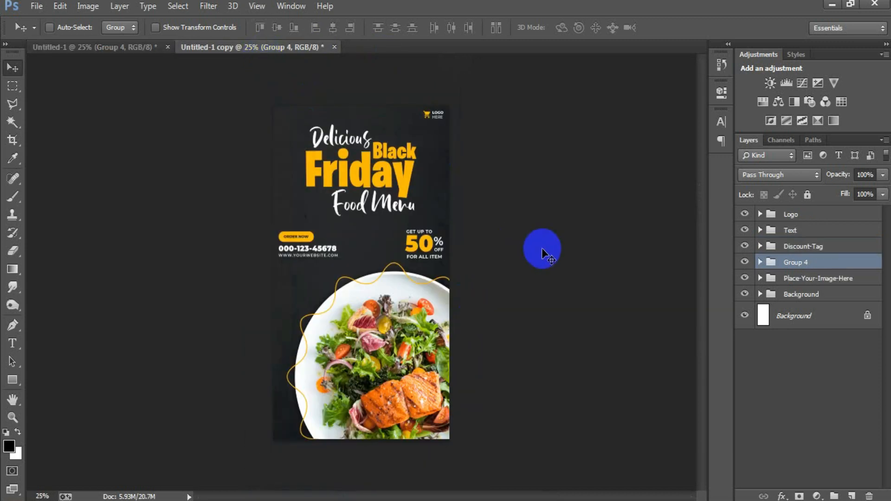
{"action": "key", "text": "ctrl+plus"}
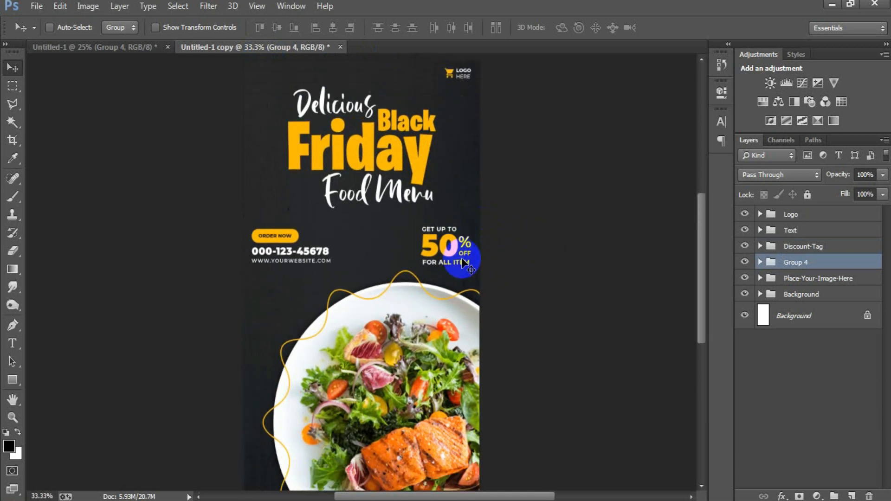
{"action": "scroll", "coordinate": [464, 263], "scroll_direction": "down", "scroll_amount": 3}
{"action": "key", "text": "ctrl+minus"}
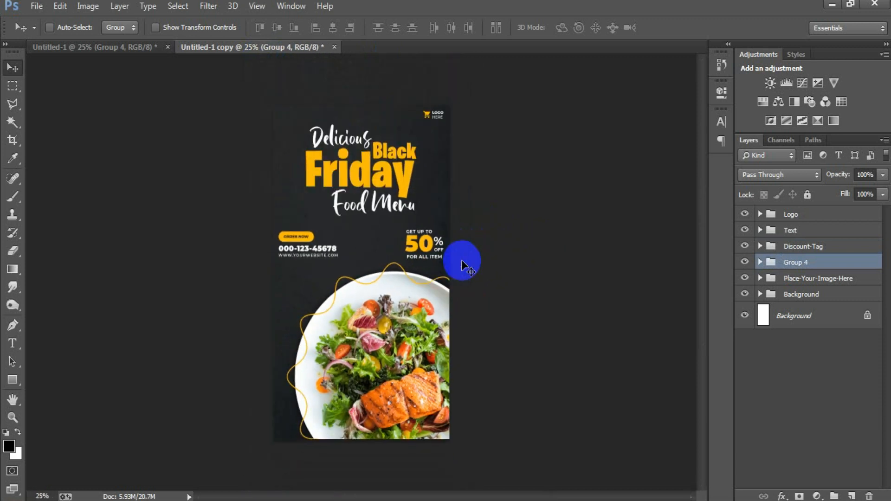
{"action": "left_click", "coordinate": [93, 48]}
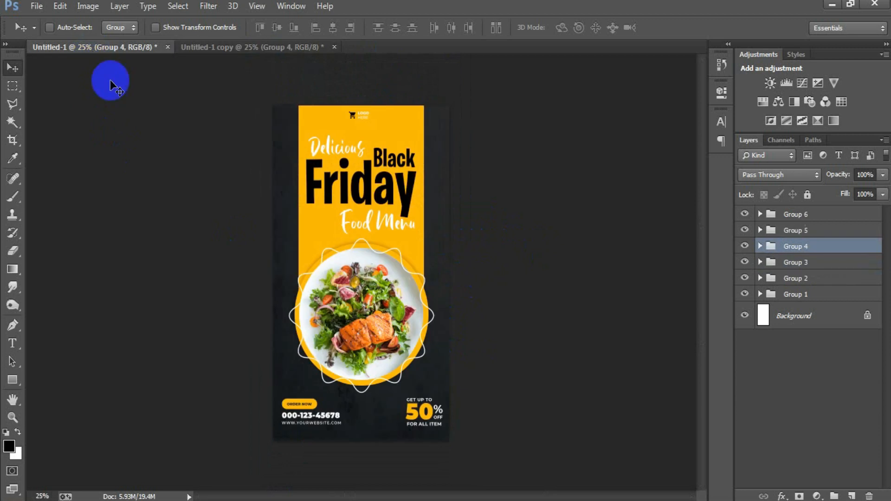